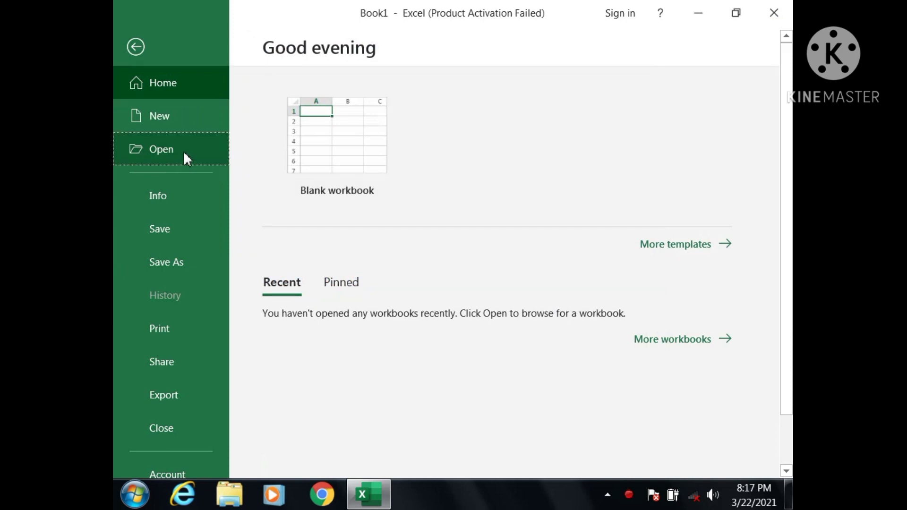
- Open the workbook named sum from Local Disk (C:)
left_click(355, 196)
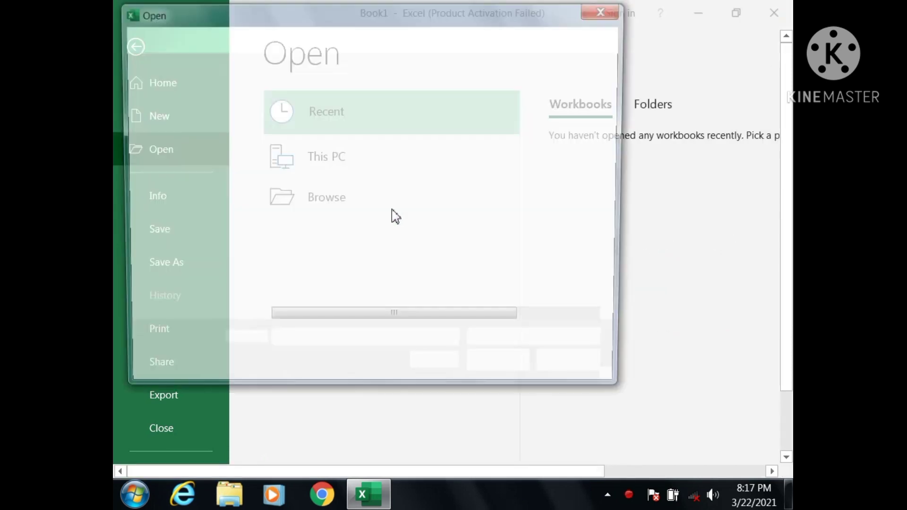
scroll(248, 288, "down", 2)
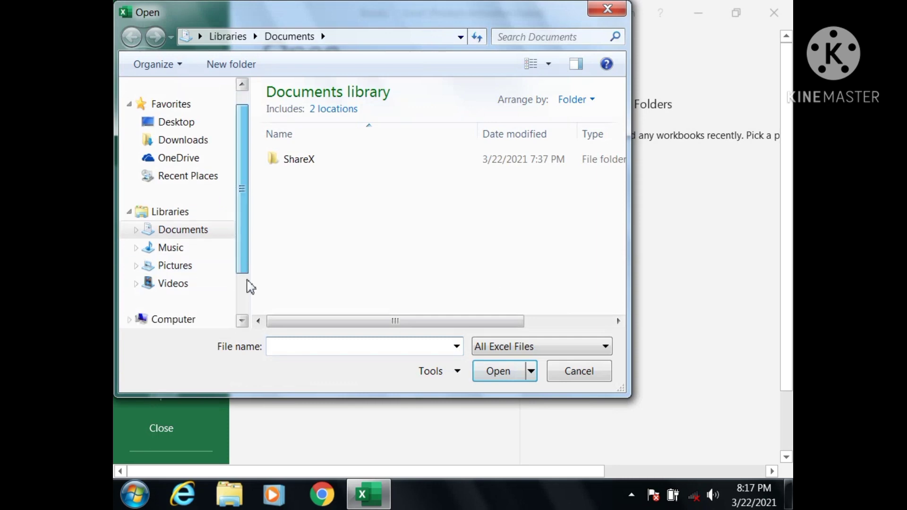
left_click(201, 283)
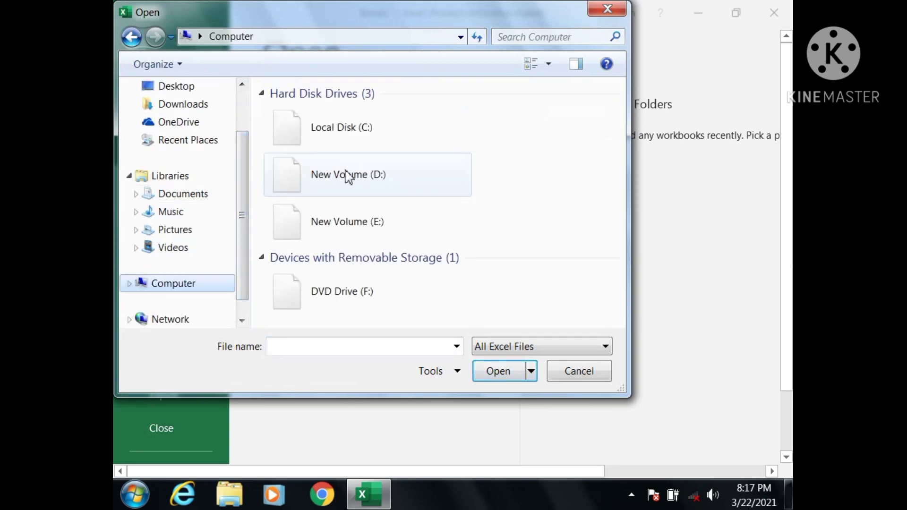
left_click(385, 146)
double_click(385, 147)
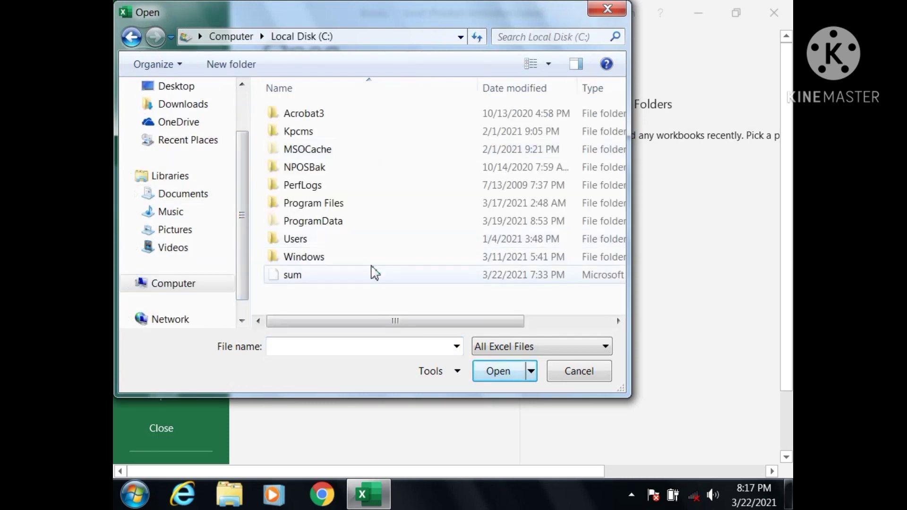
left_click(293, 277)
left_click(496, 372)
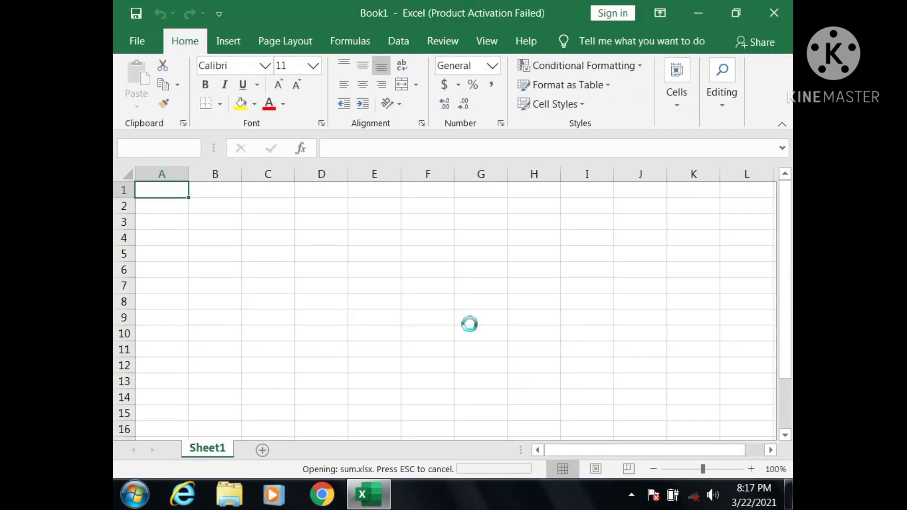
- Clear the existing formula in cell B6 and go over the numbers in B2 to B5 above it
left_click(350, 283)
left_click(500, 354)
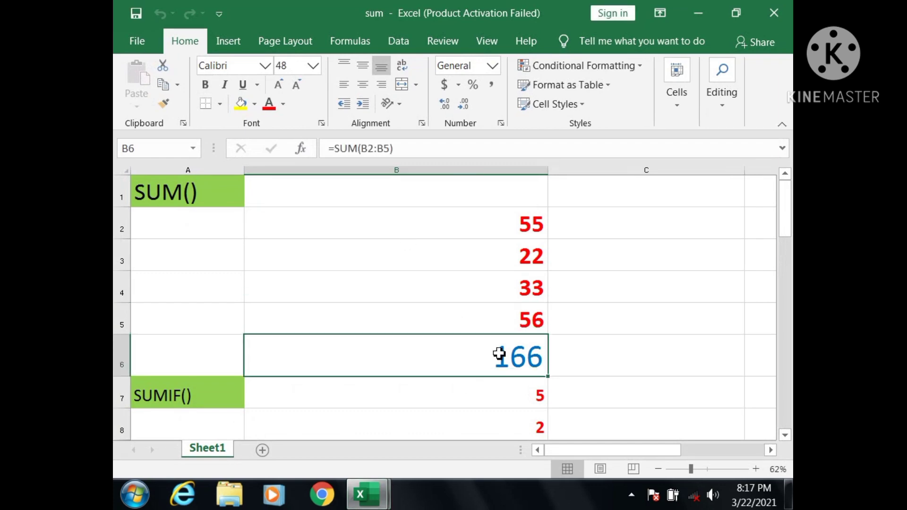
key("Delete")
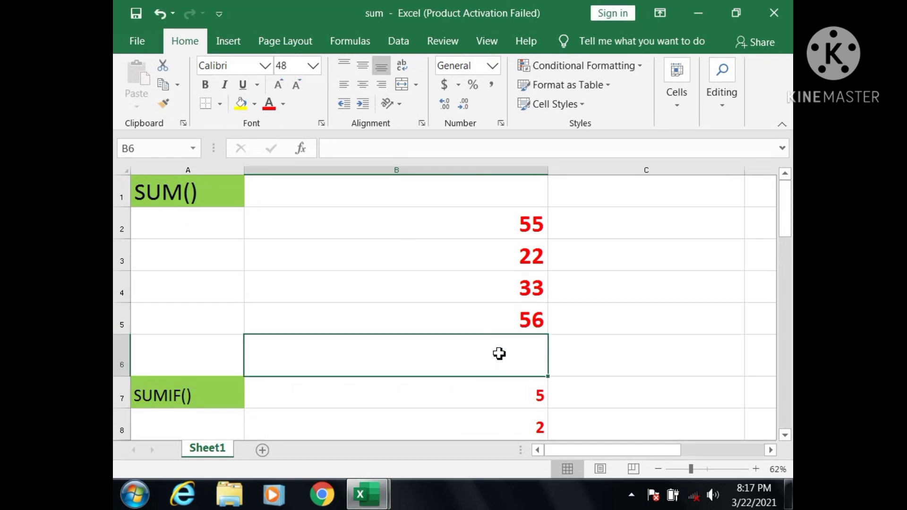
key("Up")
key("Up")
key("Up")
key("Up")
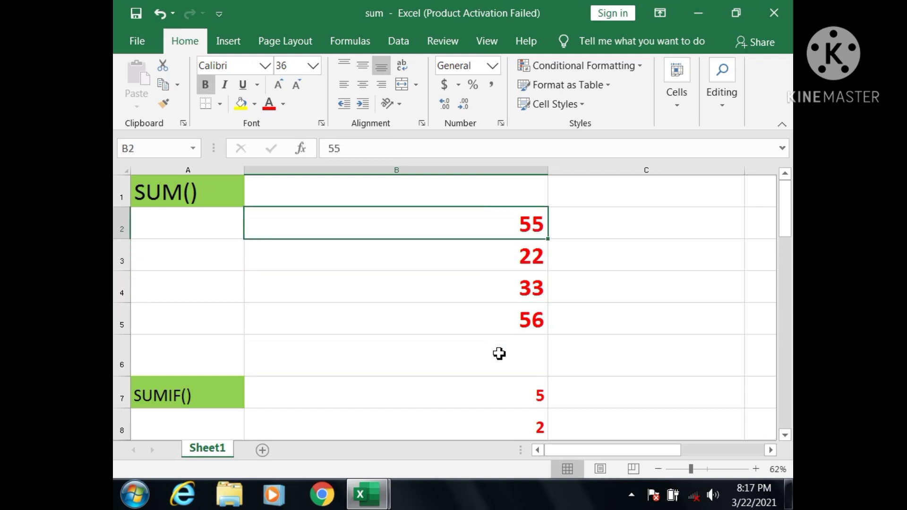
key("Down")
key("Down")
- Enter the formula =SUM(B2:B5) in cell B6 to total the four numbers above it
left_click(499, 354)
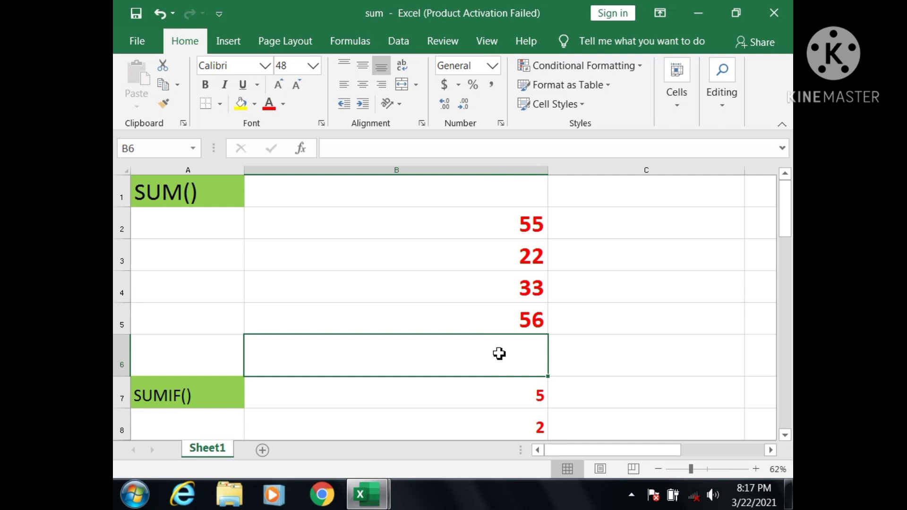
type("=SU")
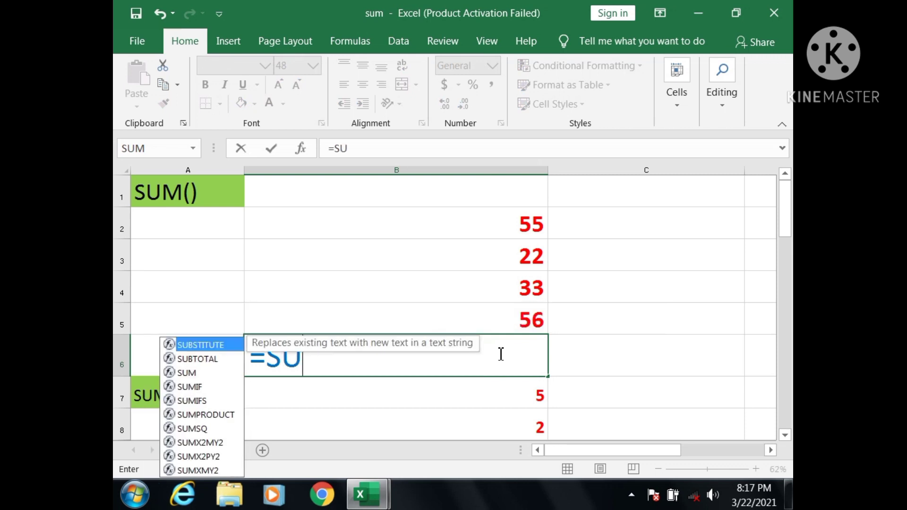
type("M")
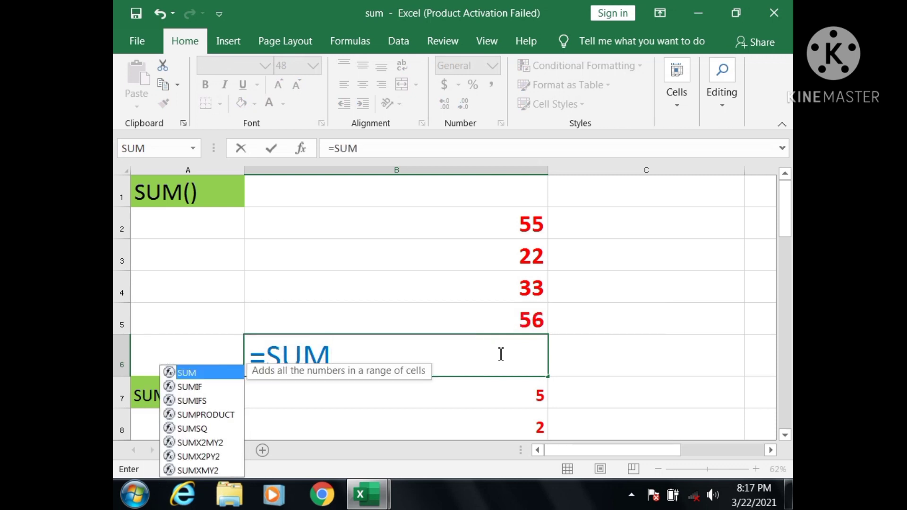
type("(")
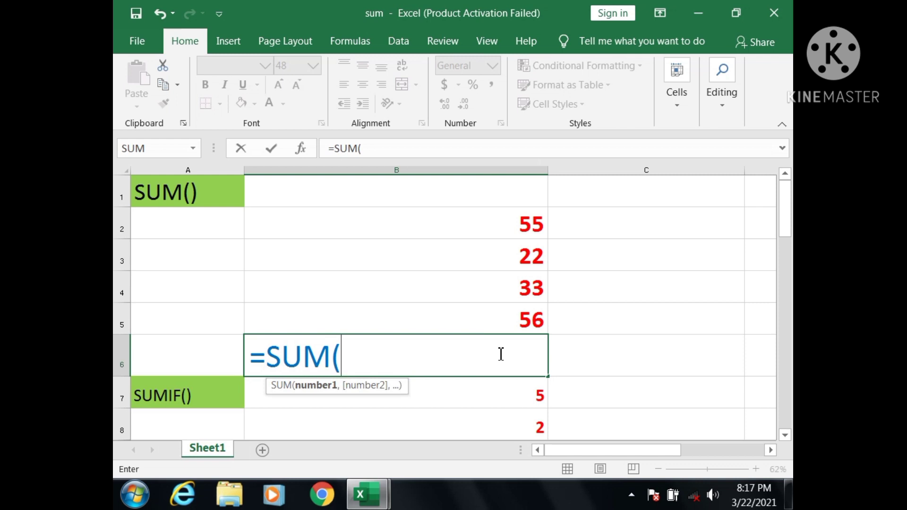
key("BackSpace")
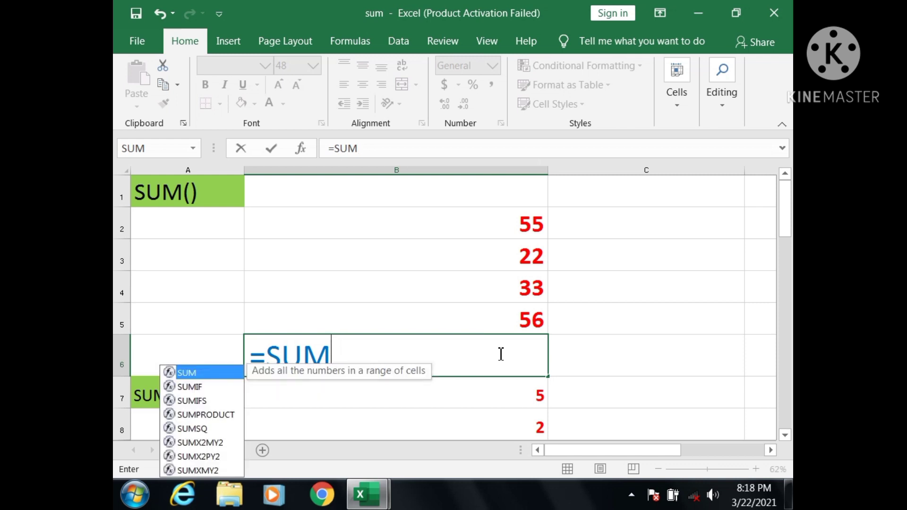
type("(")
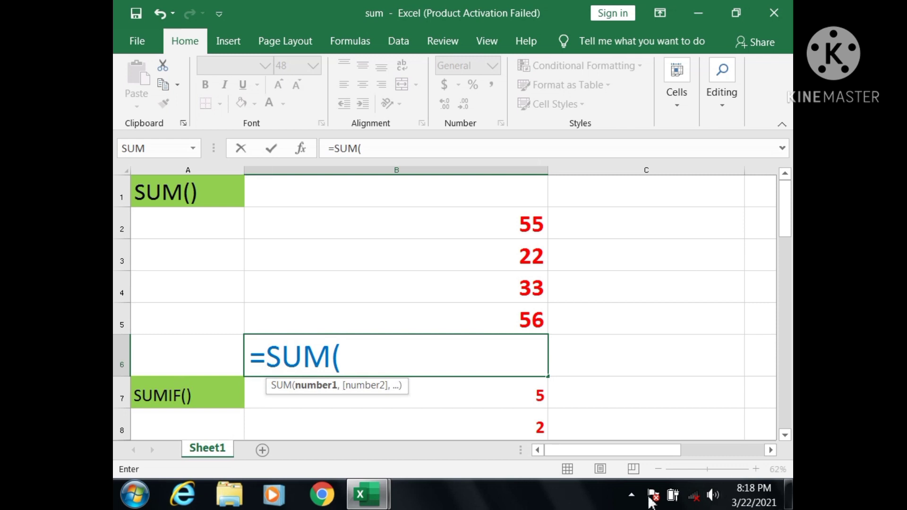
left_click_drag(511, 223, 516, 325)
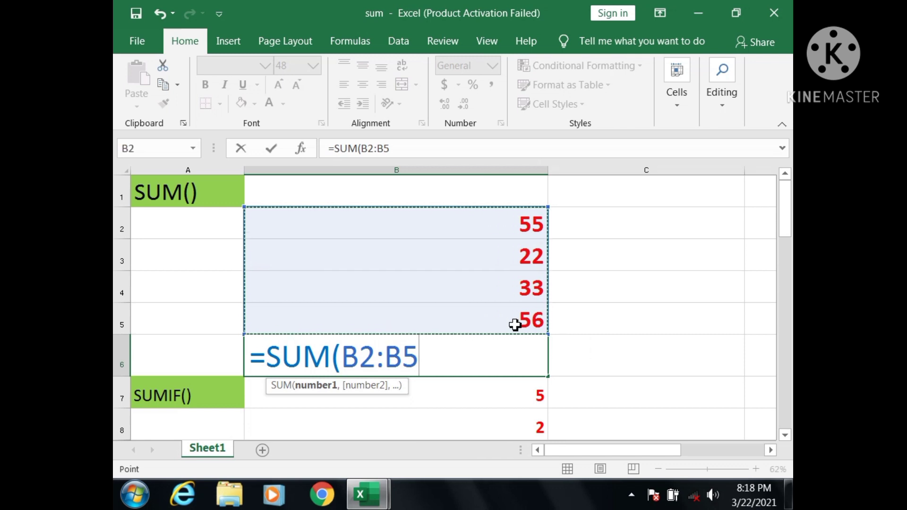
type(")")
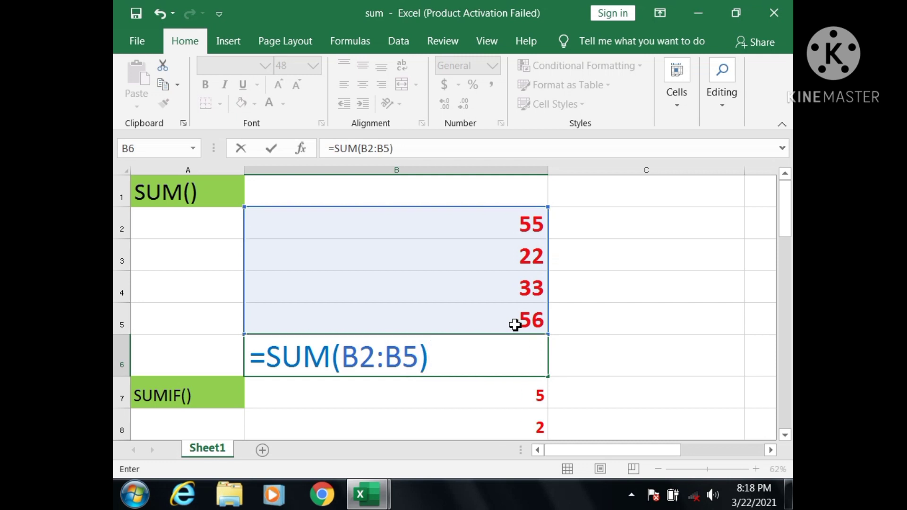
key("Return")
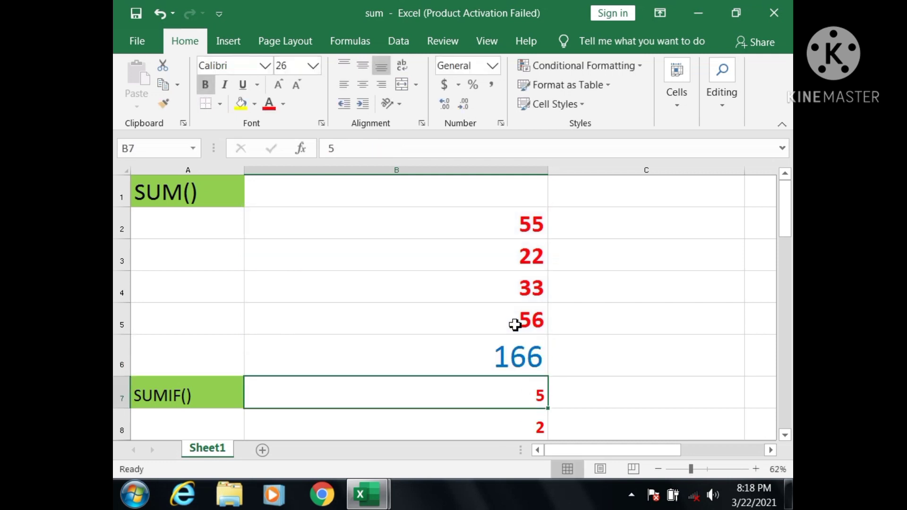
- Check the SUM formula in cell B6 and clear it from the cell
key("Up")
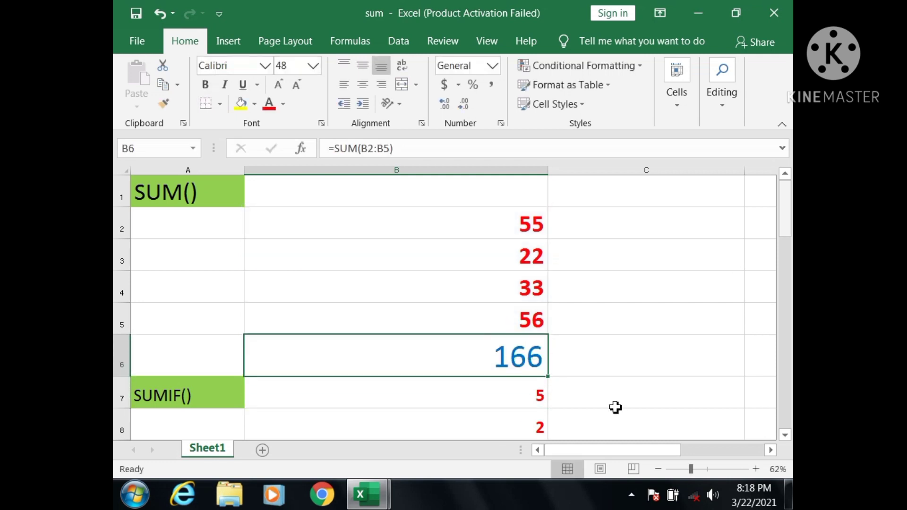
left_click(611, 393)
left_click(535, 362)
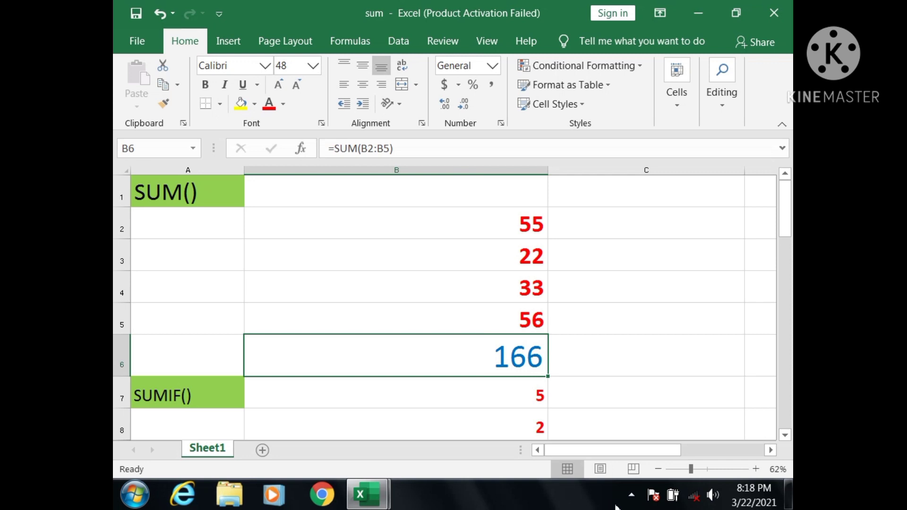
key("Delete")
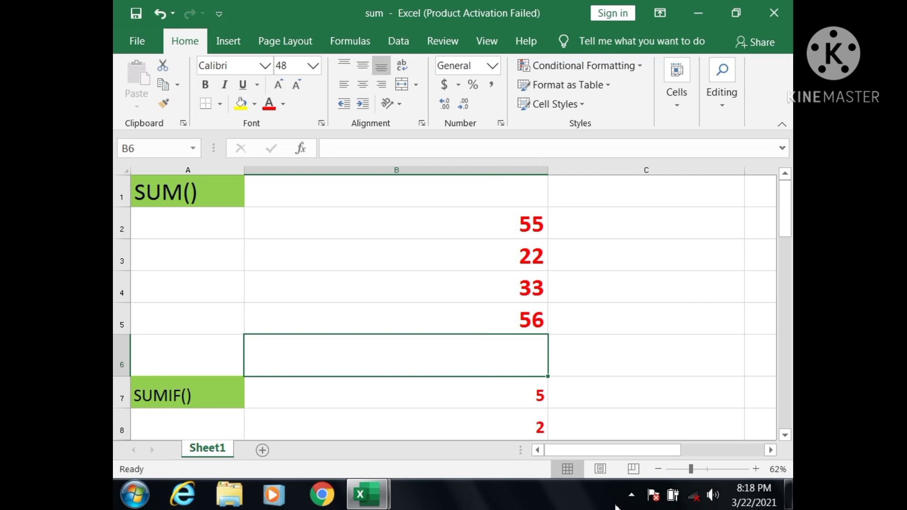
- Write the AutoSum shortcut note "ALT+=" in cell C4
key("Right")
key("Up")
key("Up")
type("AT")
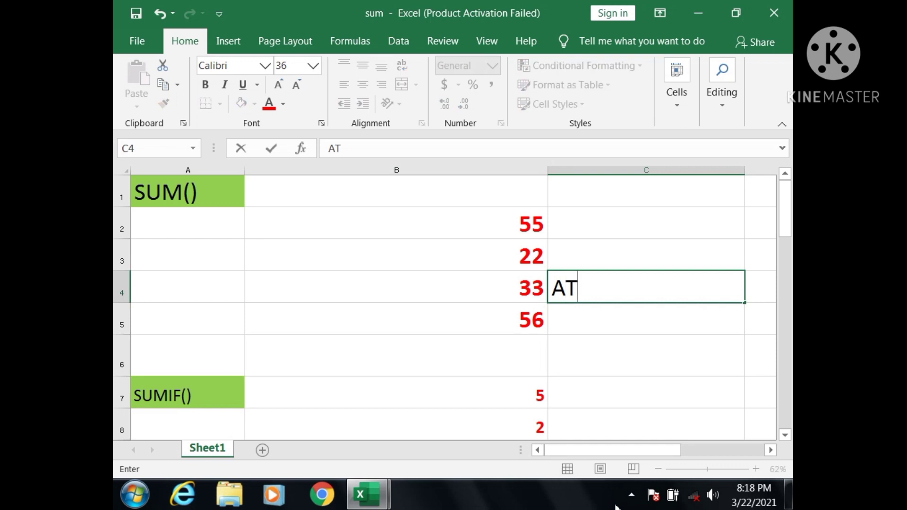
key("BackSpace")
key("BackSpace")
type("ALT=")
key("BackSpace")
type("+")
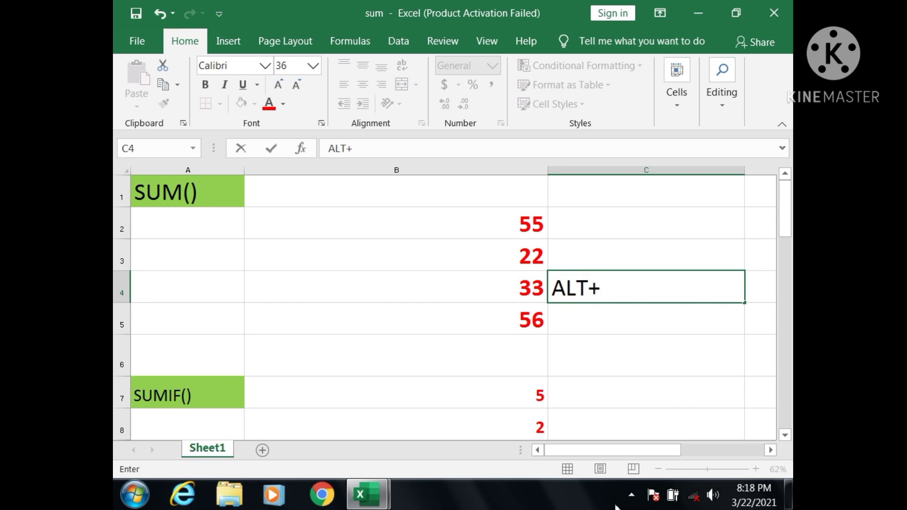
type("=")
key("Return")
- Total B2:B5 in cell B6 with AutoSum, and clear the cell again
key("Left")
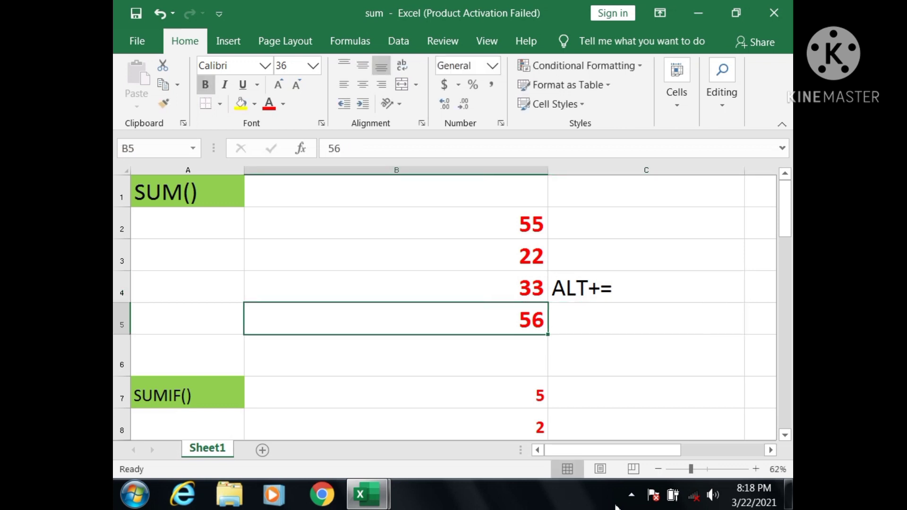
key("Down")
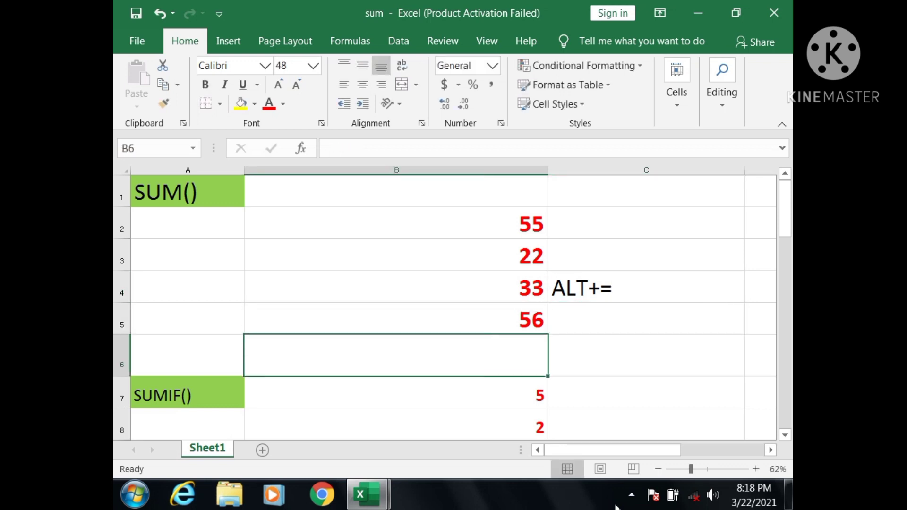
key("alt+equal")
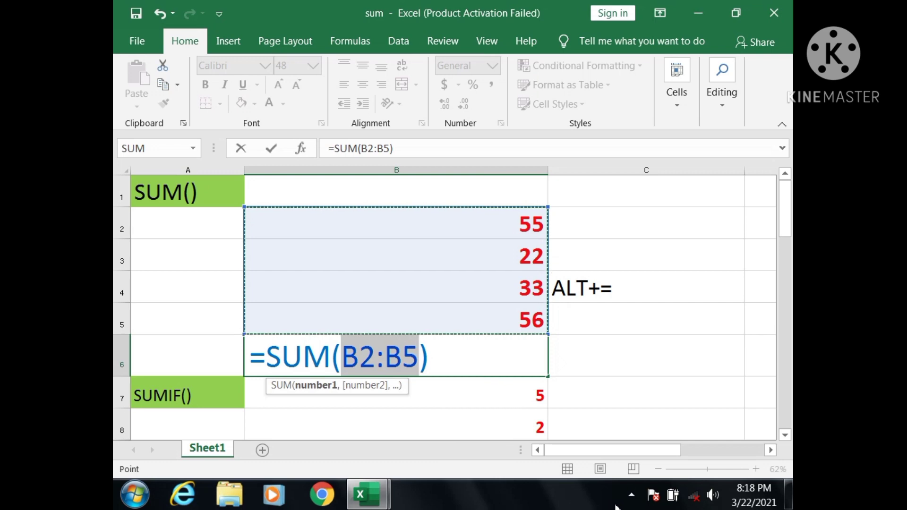
key("Return")
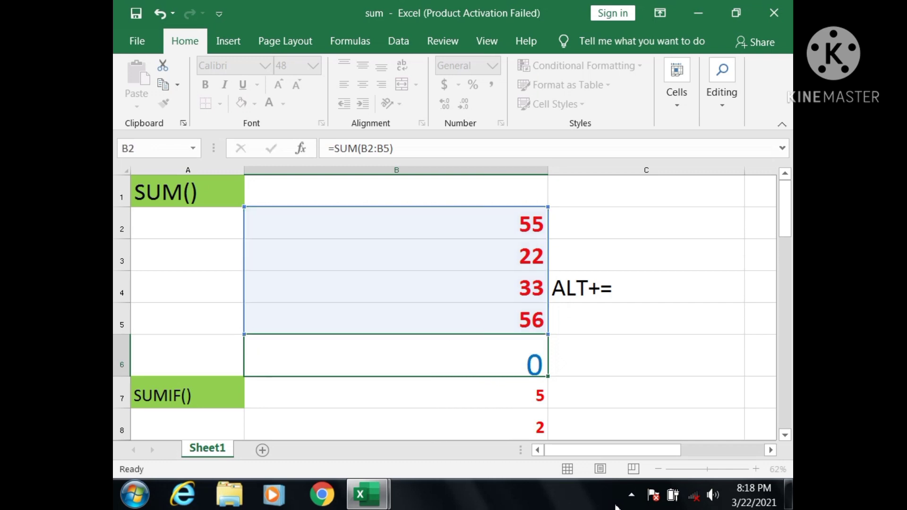
key("Up")
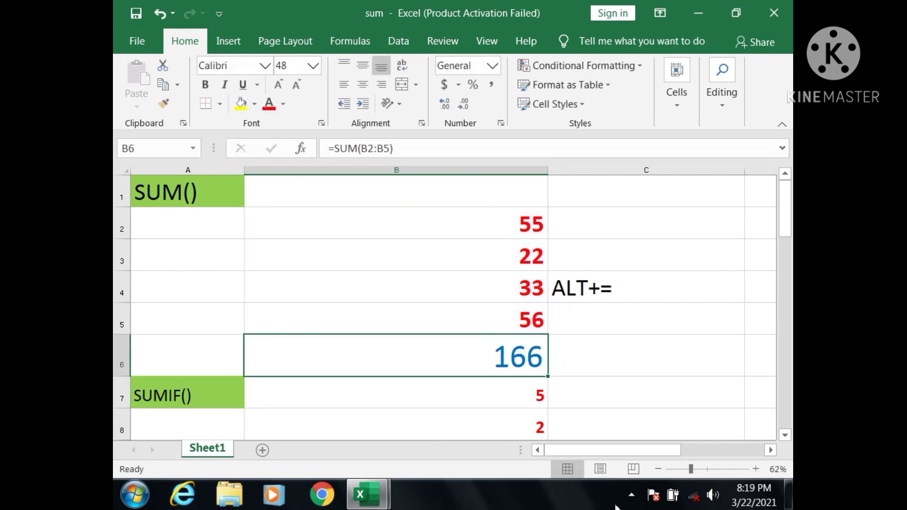
key("Delete")
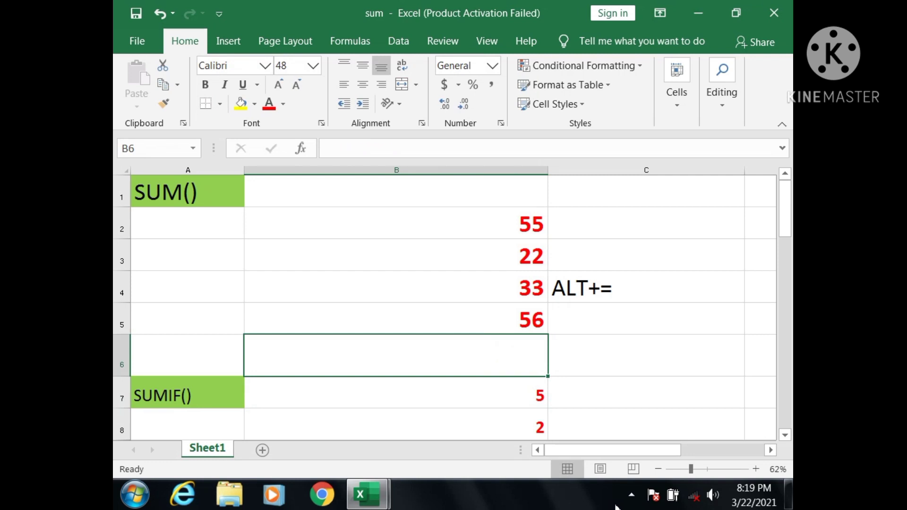
key("Right")
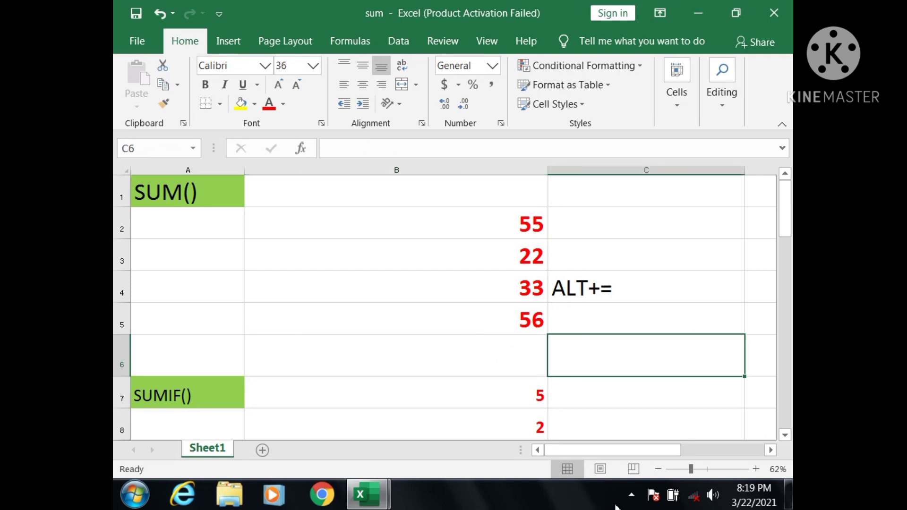
key("Right")
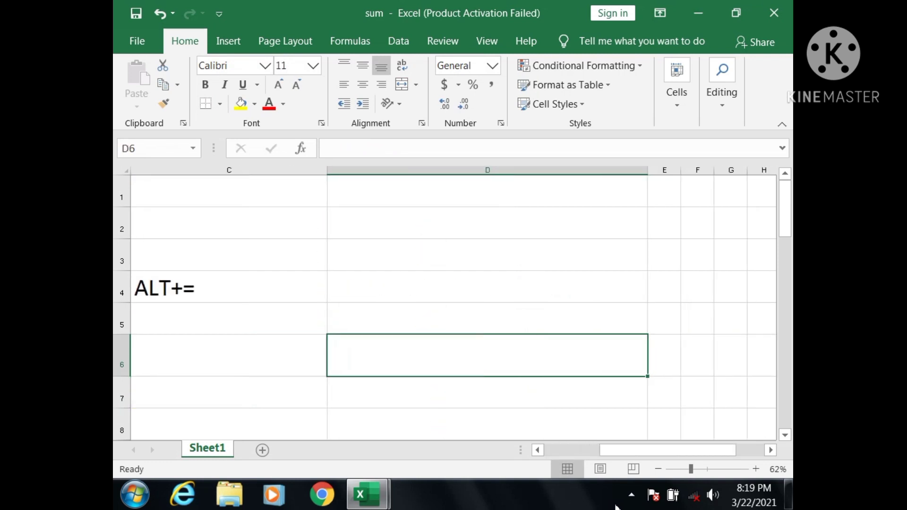
key("Left")
key("Left")
key("Left")
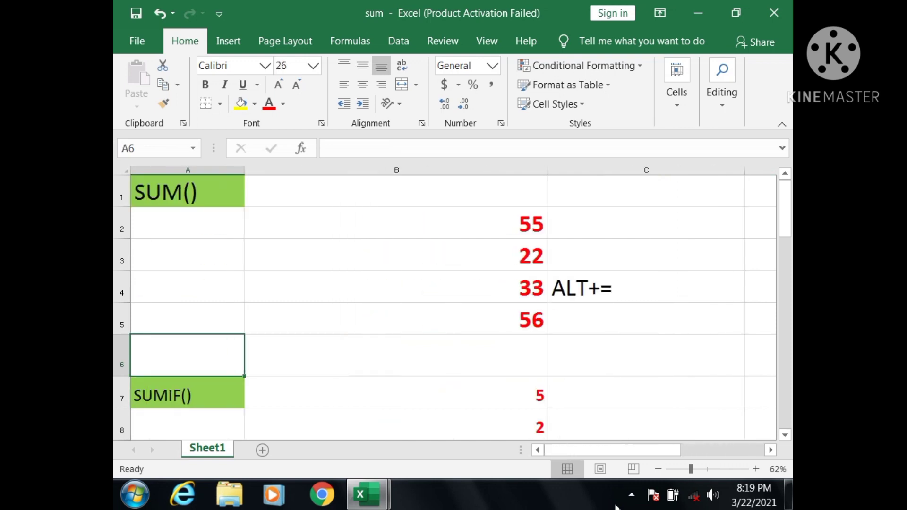
type("0")
key("BackSpace")
key("Right")
key("Right")
key("Right")
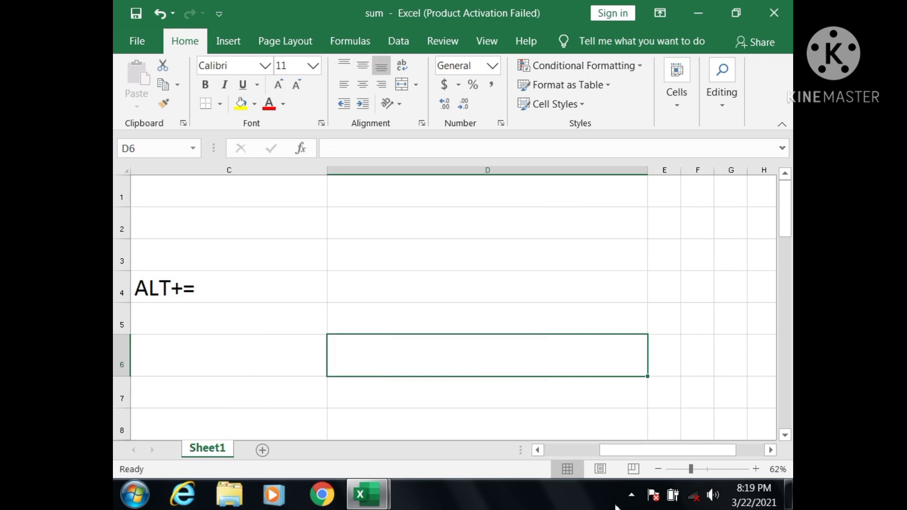
- Add the four numbers directly in cell B6 with the formula =55+22+33+56
key("Left")
key("Left")
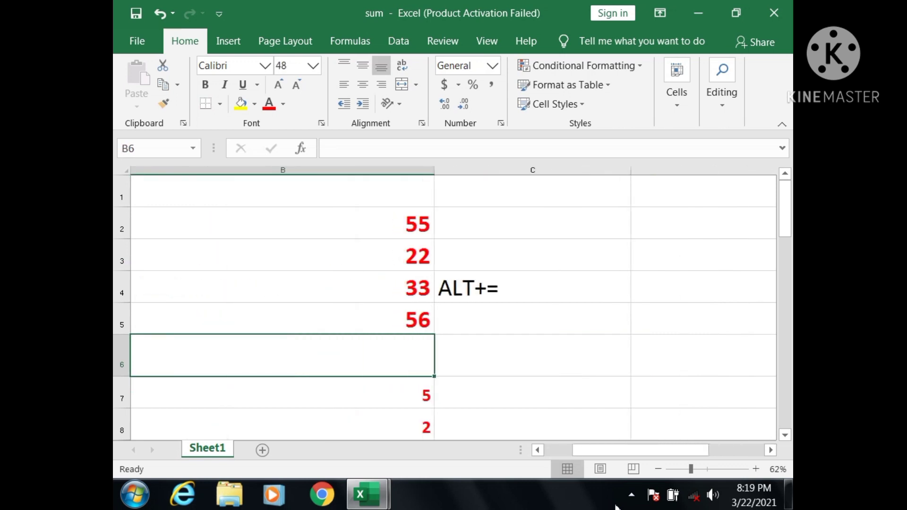
type("=")
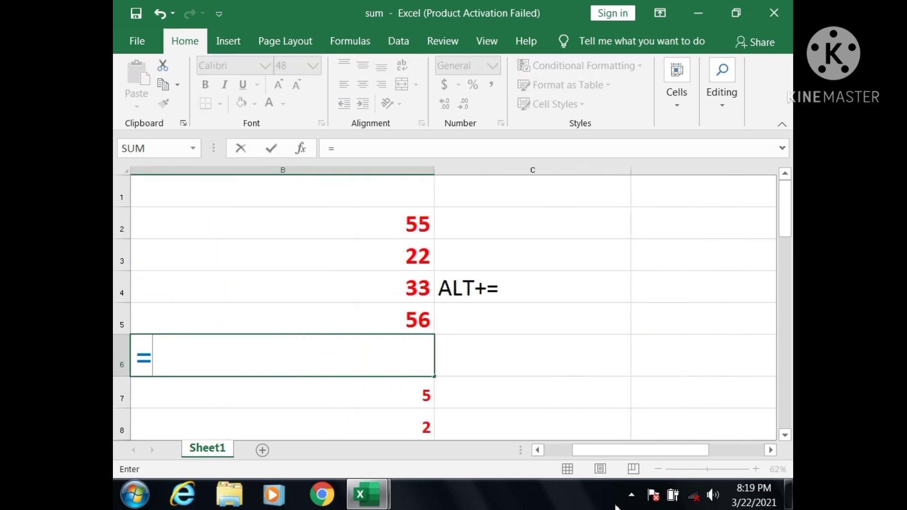
type("55+")
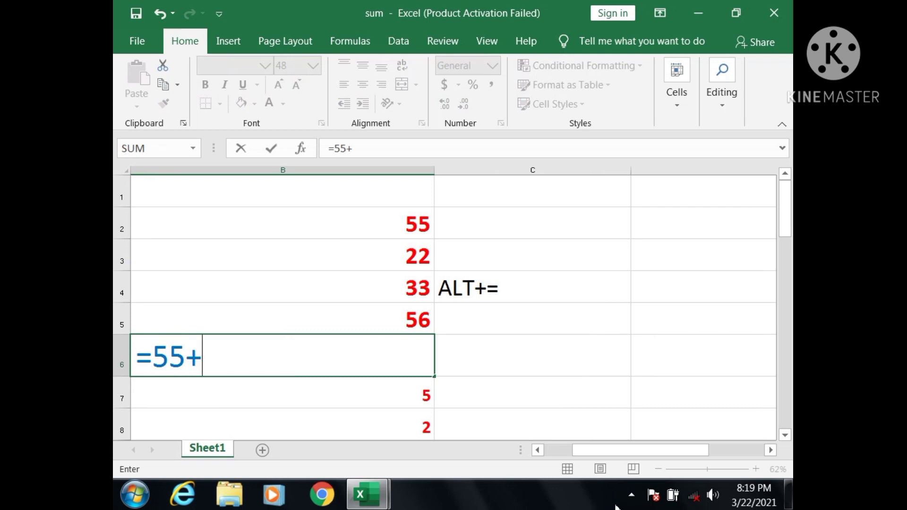
type("55")
key("BackSpace")
key("BackSpace")
key("BackSpace")
type("22")
key("BackSpace")
key("BackSpace")
type("+22+")
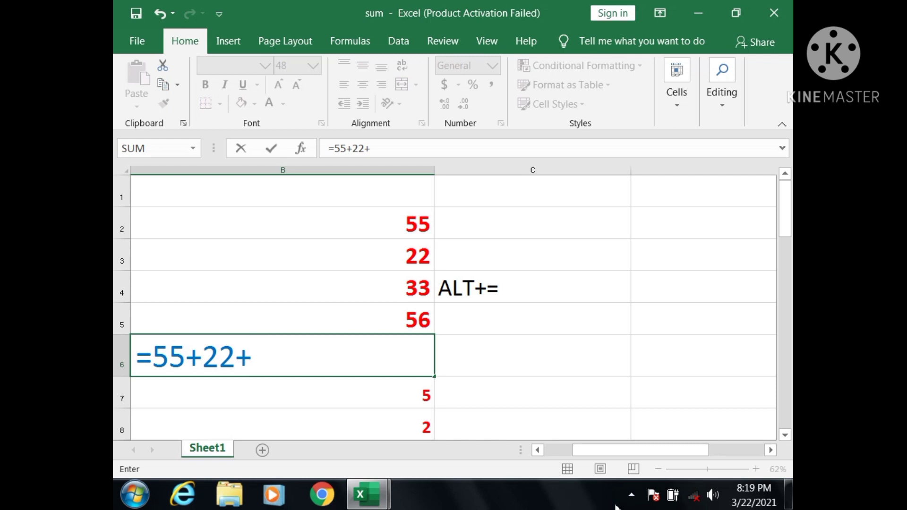
type("33+5")
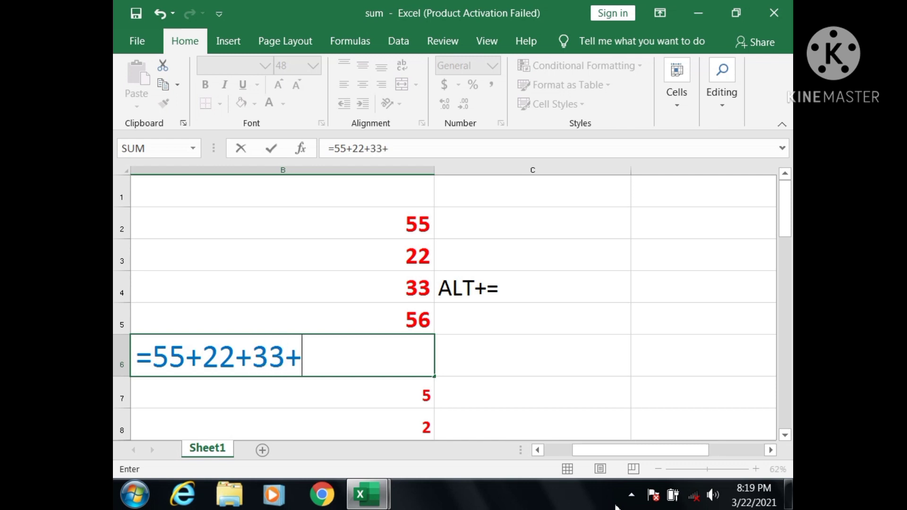
type("6")
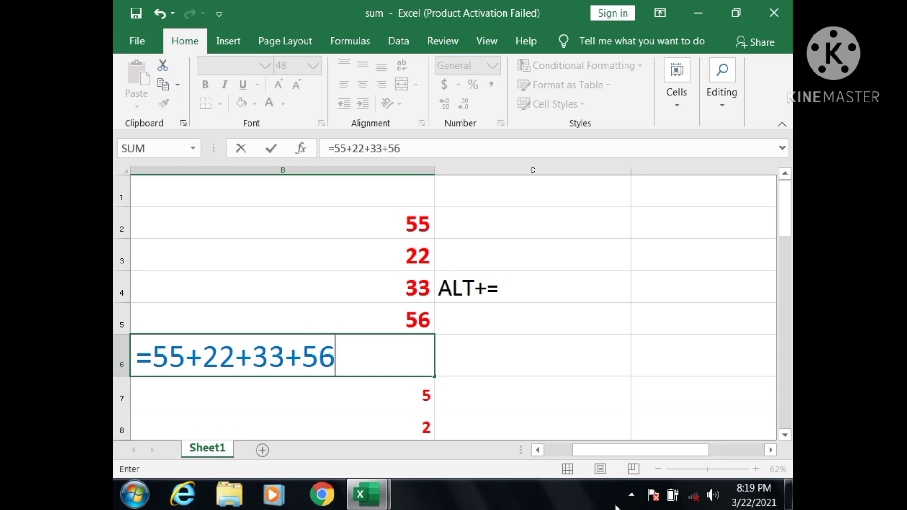
key("Return")
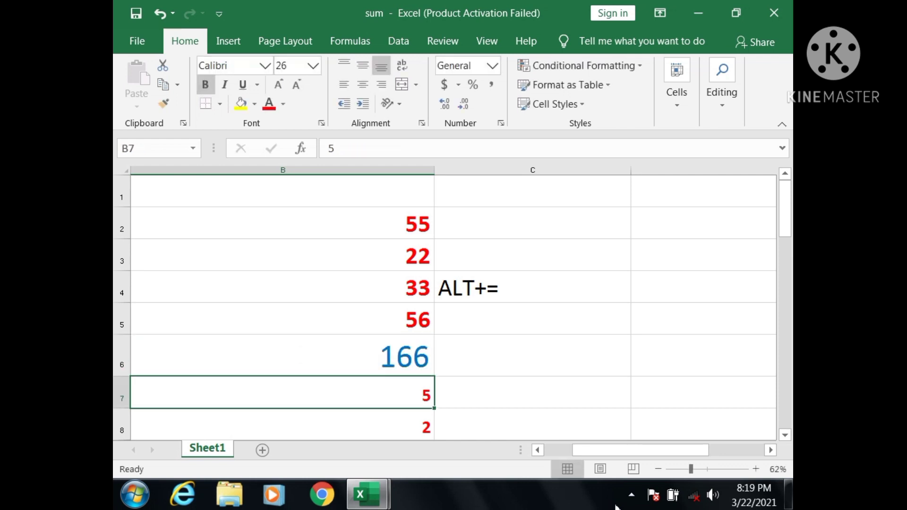
- Check the direct addition formula in cell B6 and clear it from the cell
key("Up")
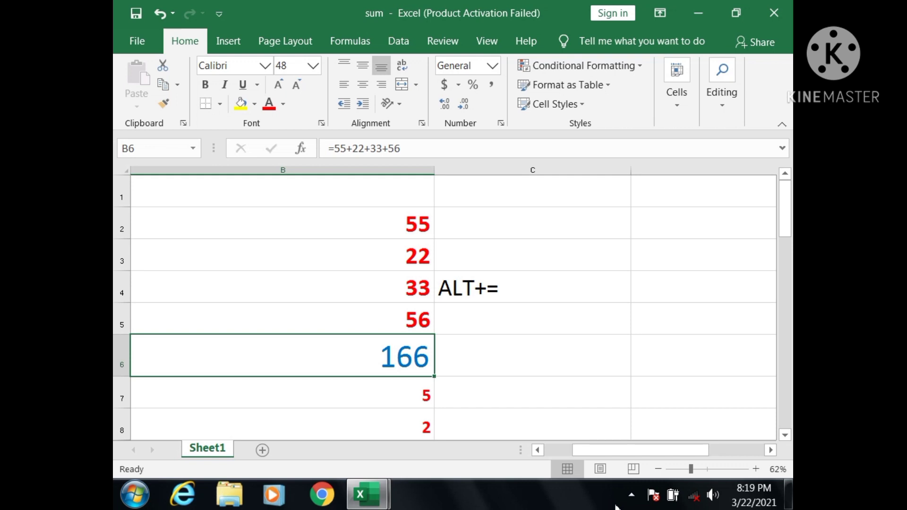
key("Left")
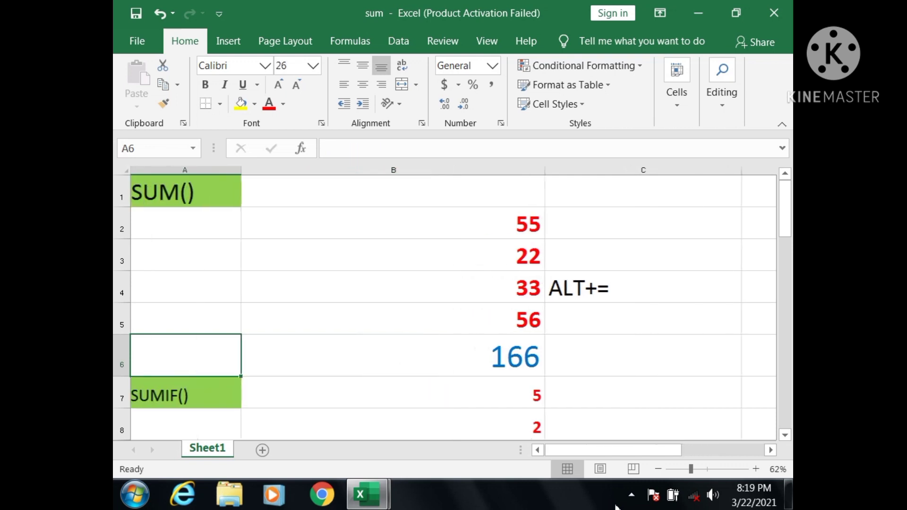
key("Up")
key("Up")
key("Right")
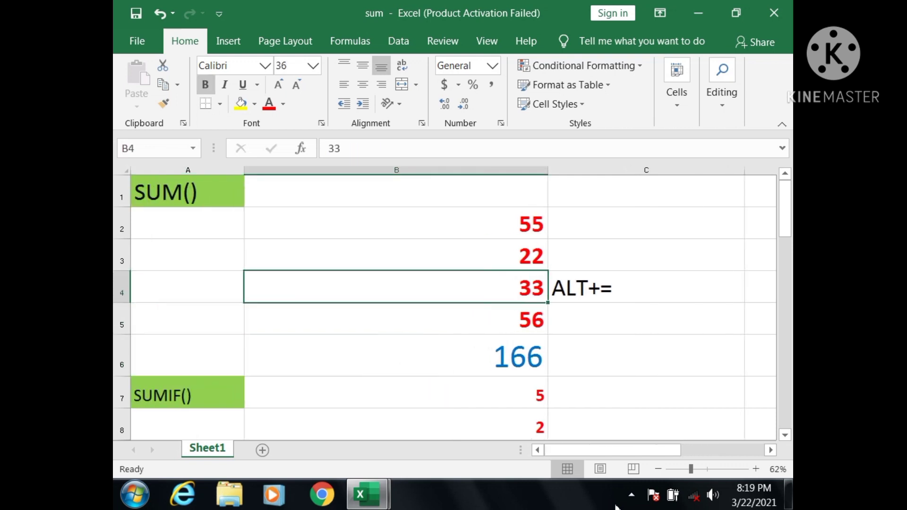
key("Down")
key("Down")
key("Delete")
- Total the numbers in cell B6 again with the formula =SUM(B2:B5), and clear the cell
type("=SUM")
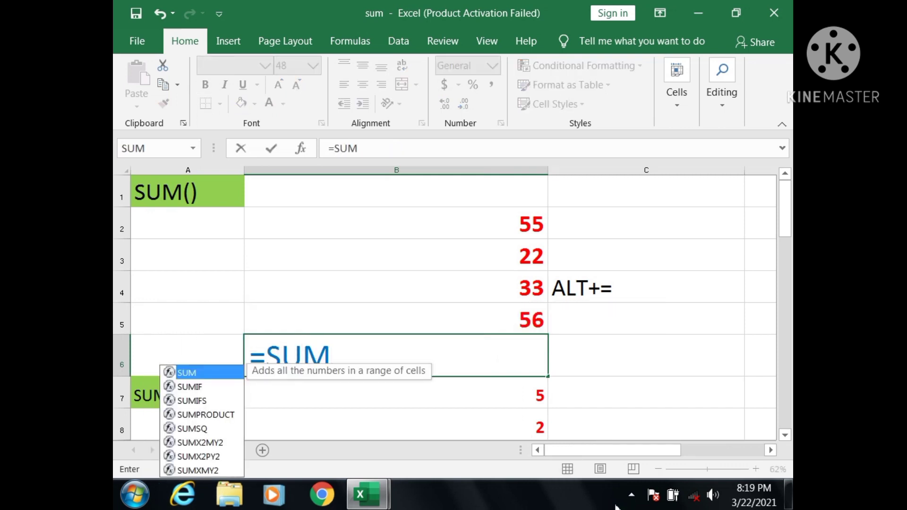
type("(")
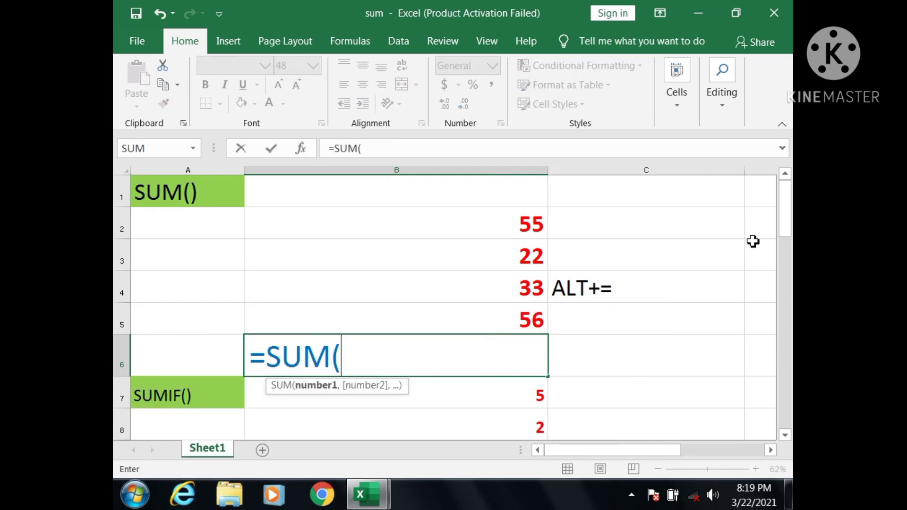
left_click_drag(443, 224, 447, 315)
type(")")
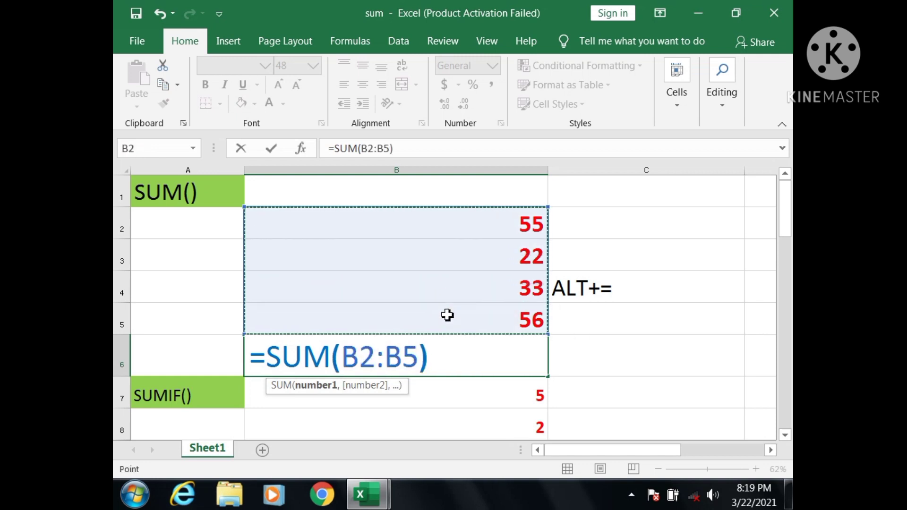
key("Return")
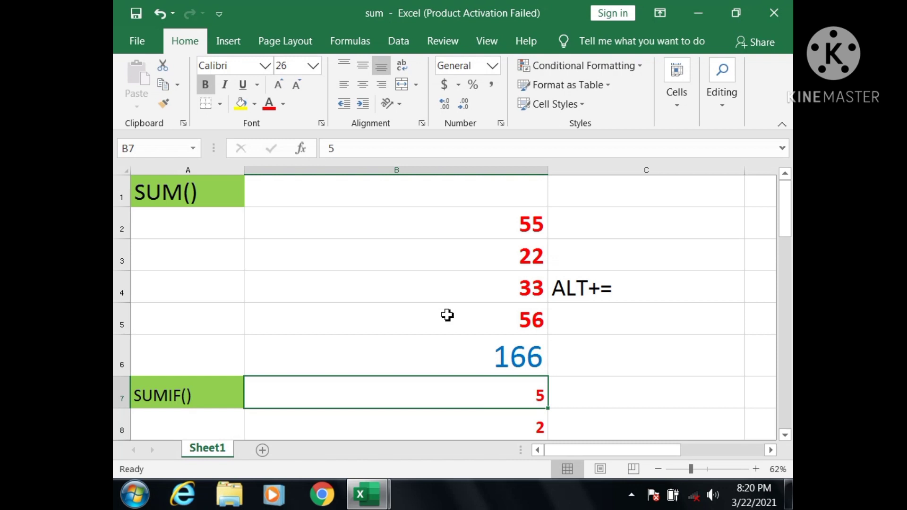
key("Up")
key("Delete")
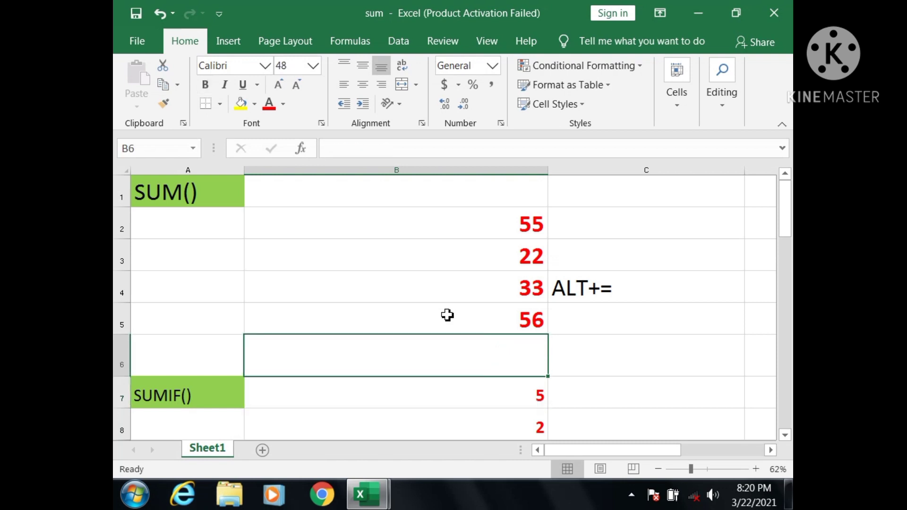
- Revisit the AutoSum note in cell C4, total B2:B5 in cell B6 with AutoSum, and clear the result
key("Up")
key("Right")
key("Right")
key("Up")
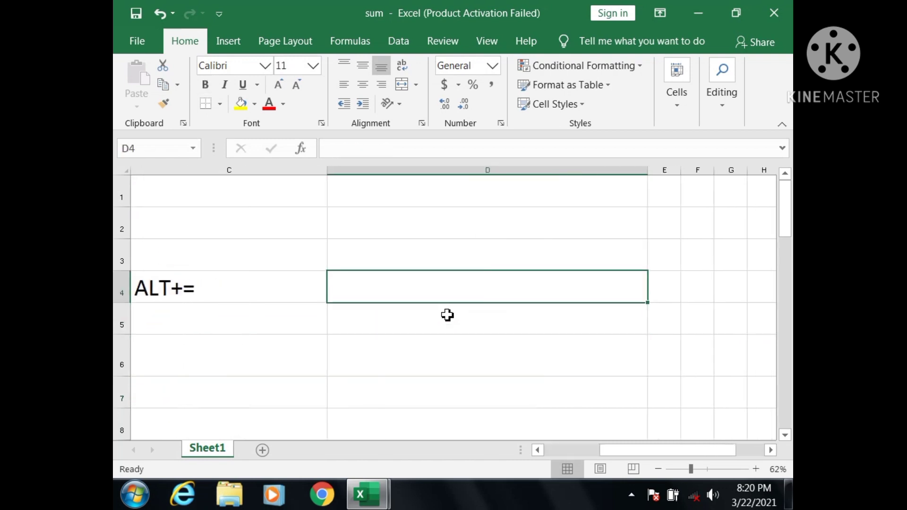
key("Left")
key("Left")
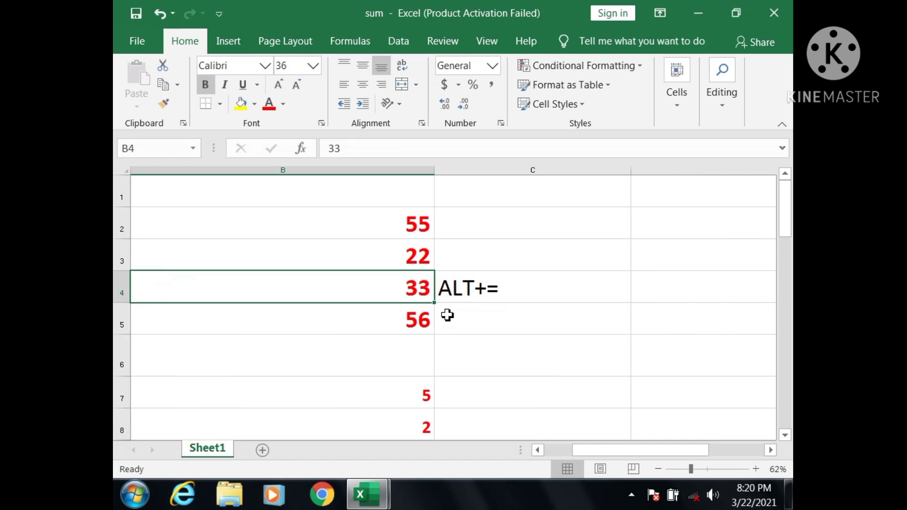
key("Right")
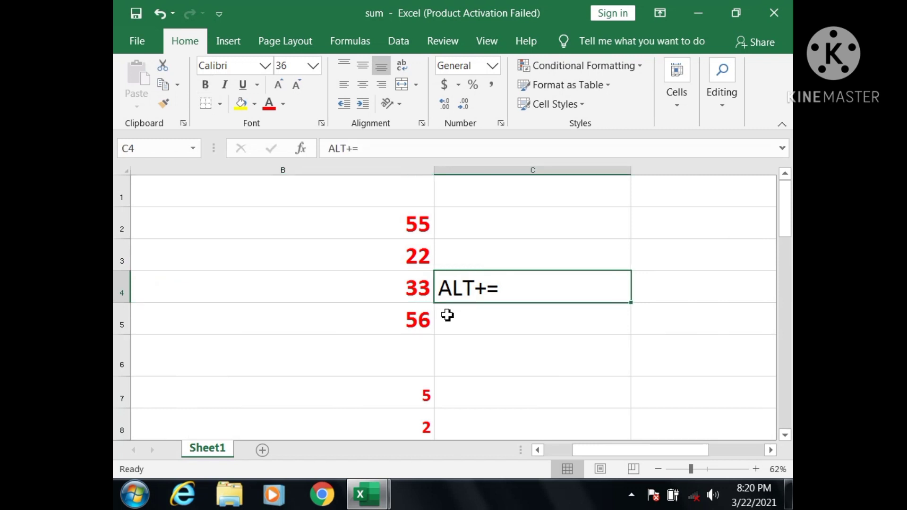
key("Down")
key("Down")
key("Left")
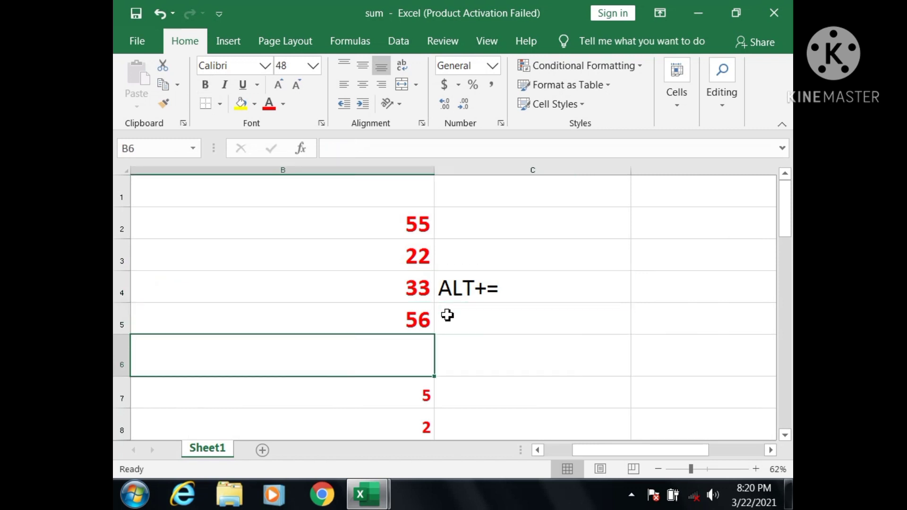
key("alt+equal")
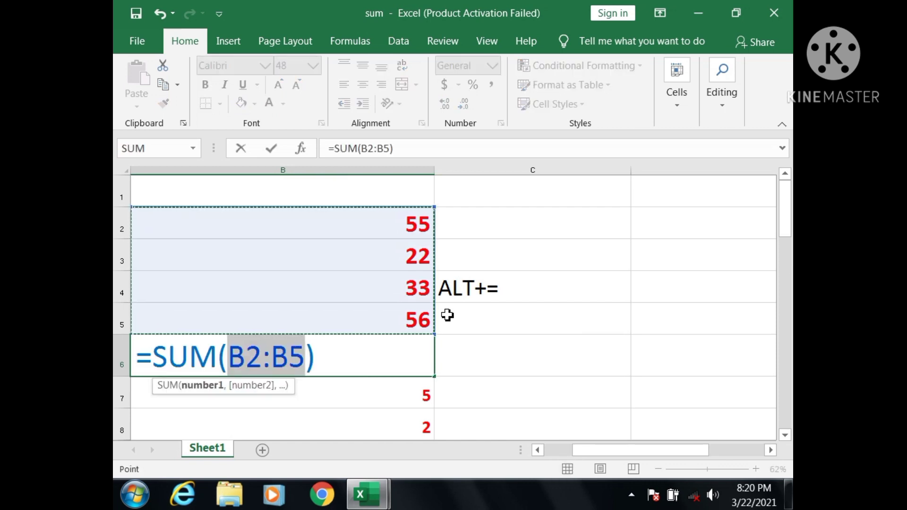
key("Return")
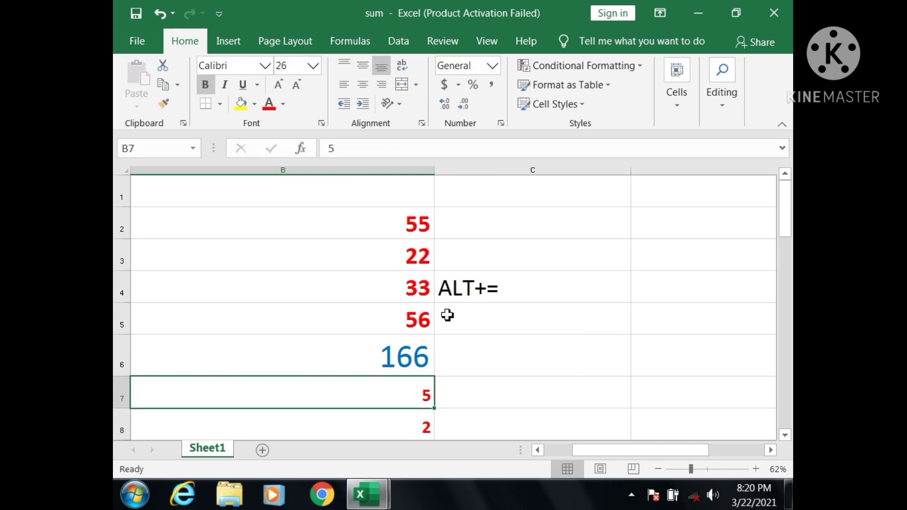
key("Up")
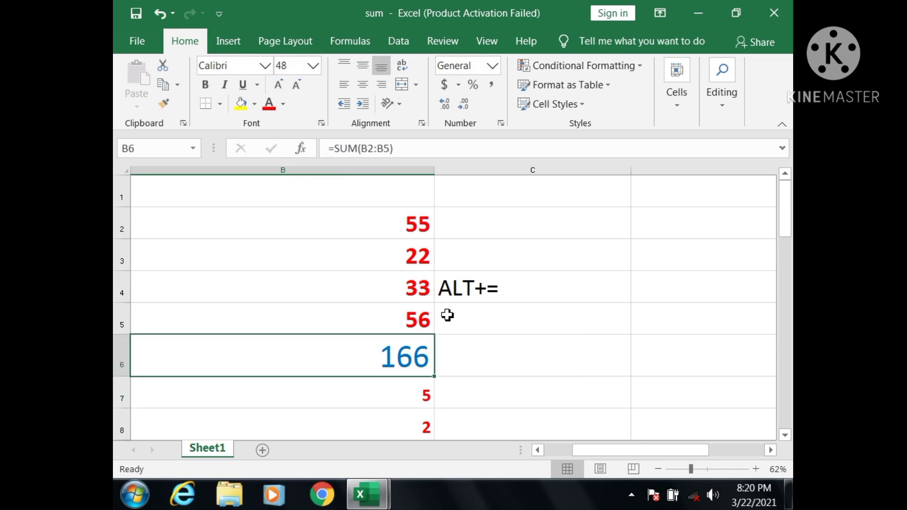
key("Delete")
- Enter the direct addition formula =55+22+33+56 in cell B6 and check it
type("=")
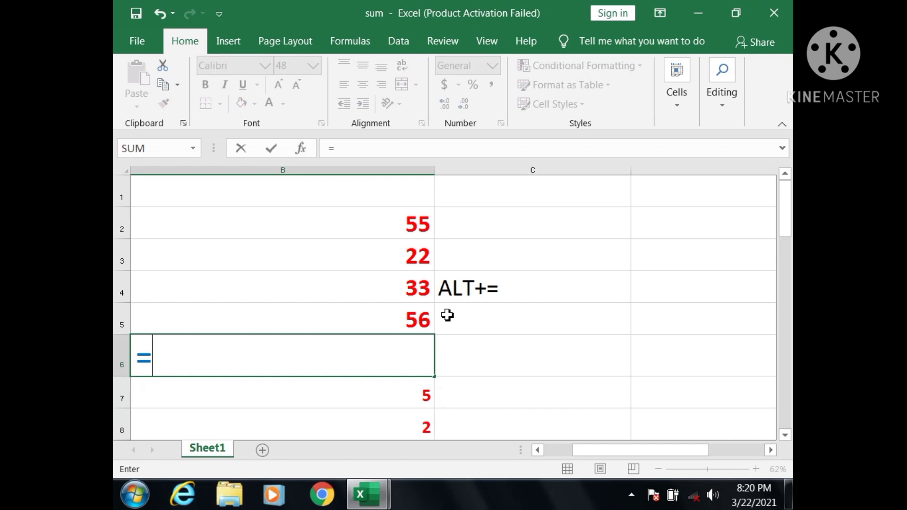
type("55")
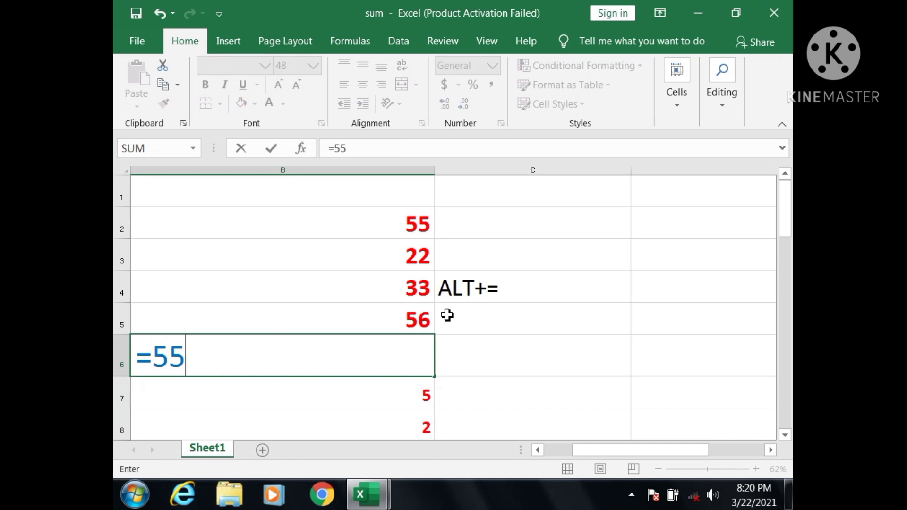
type("+22+")
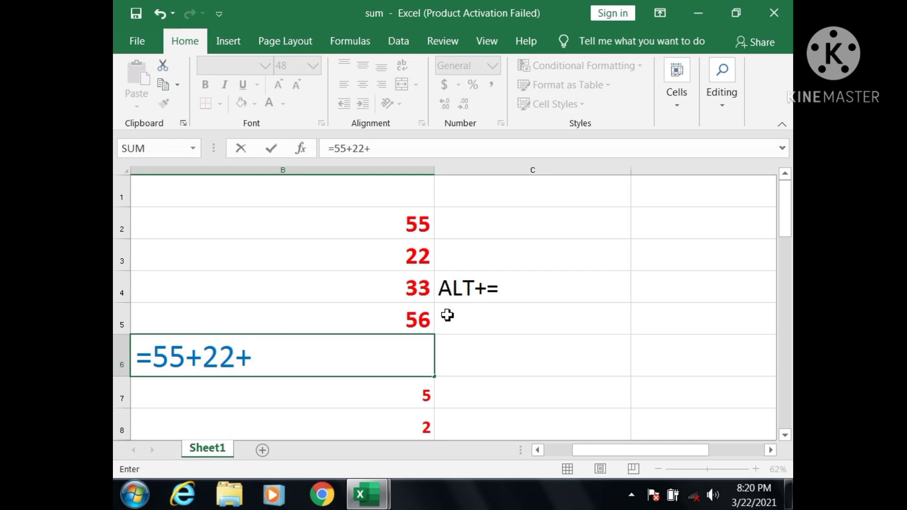
type("33+")
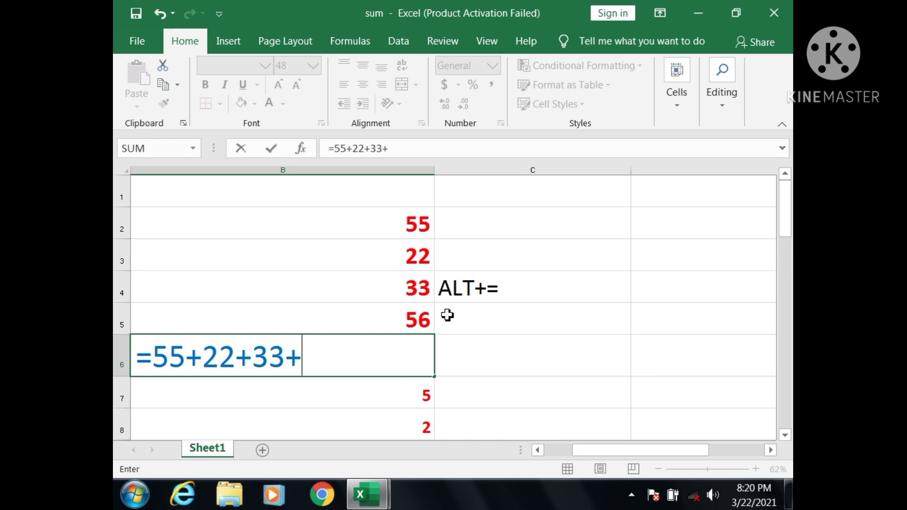
type("56")
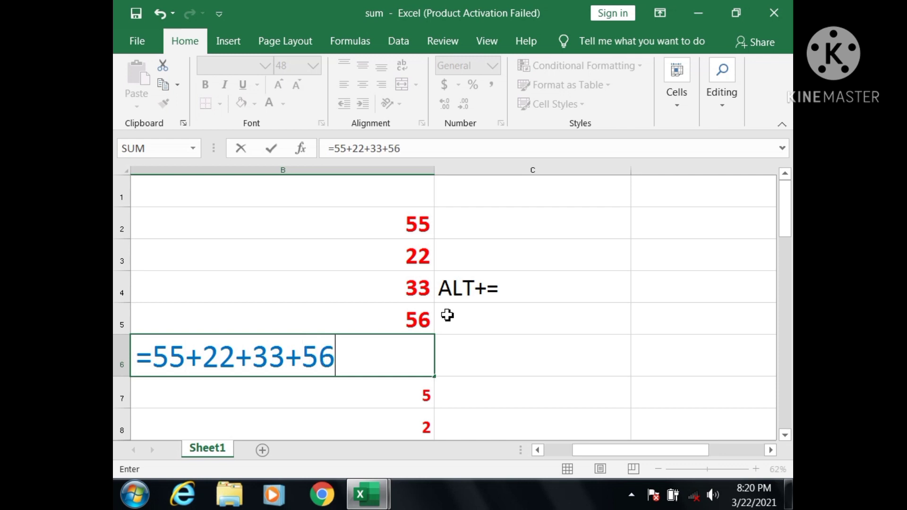
key("Return")
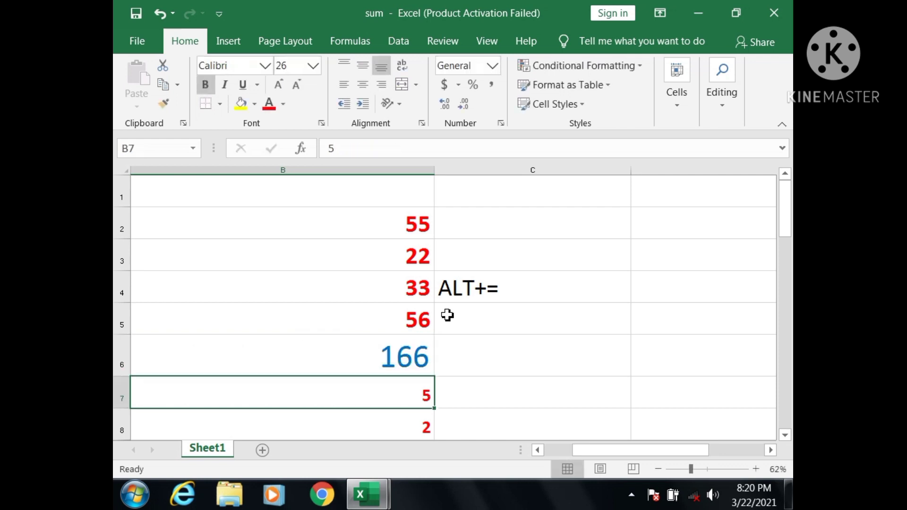
key("Up")
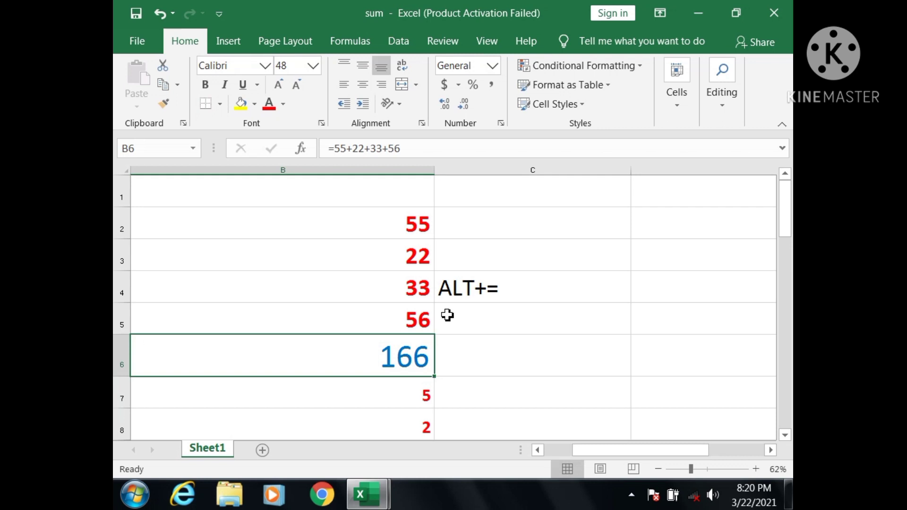
- Clear the existing SUMIF formula from cell B14 below the SUMIF example numbers
key("Left")
key("Down")
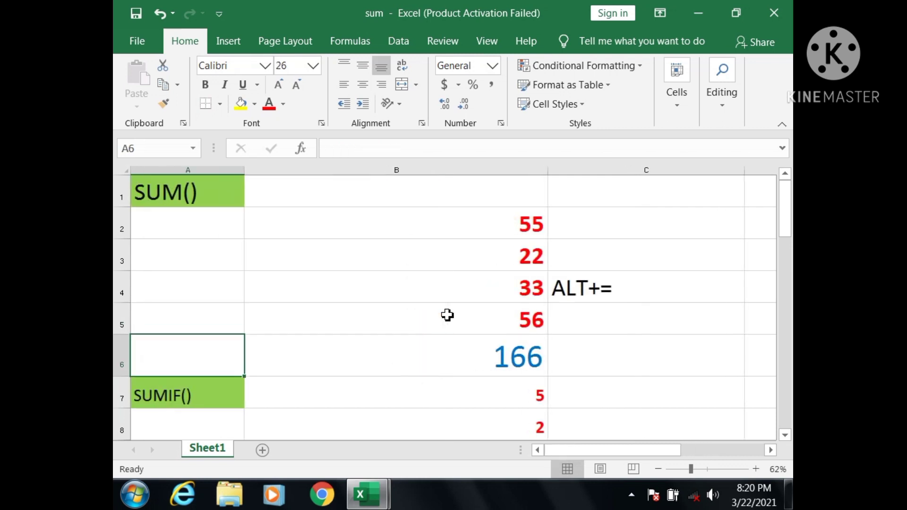
key("Right")
key("Right")
key("Down")
key("Down")
key("Down")
key("Down")
key("Down")
key("Down")
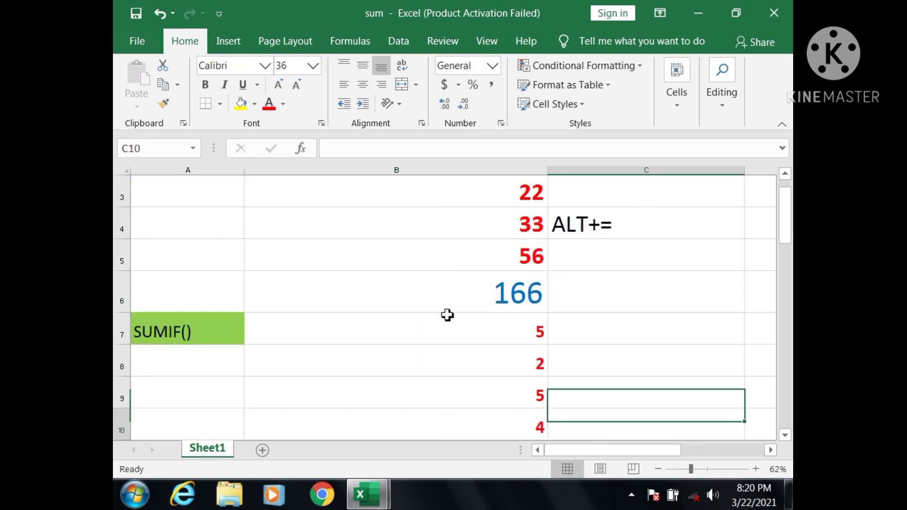
key("Left")
key("Left")
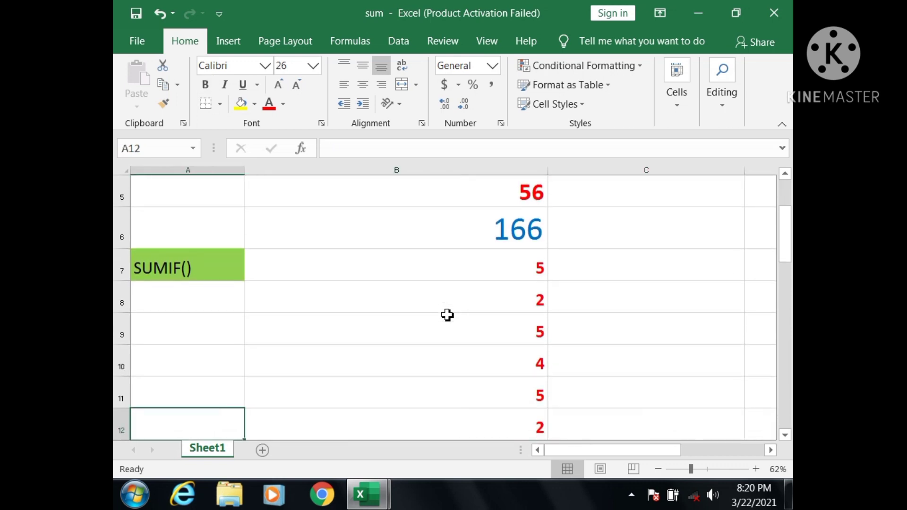
key("Down")
key("Down")
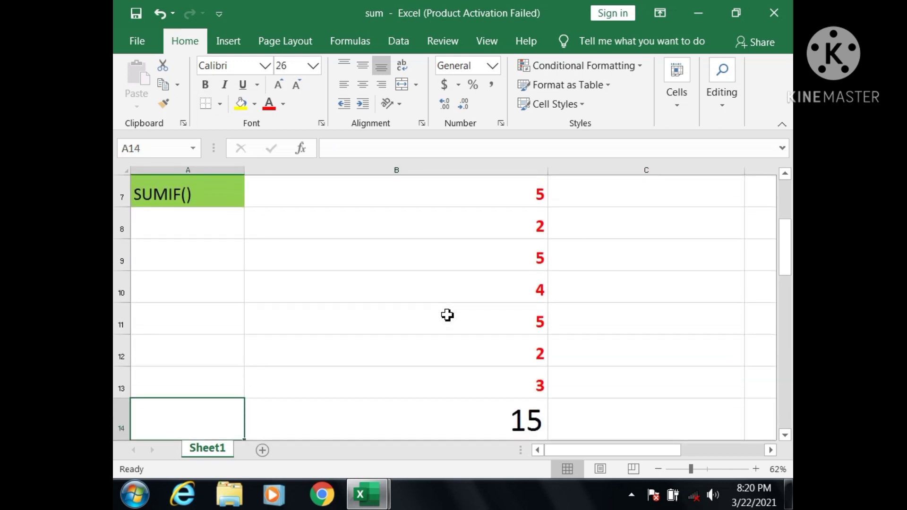
key("Right")
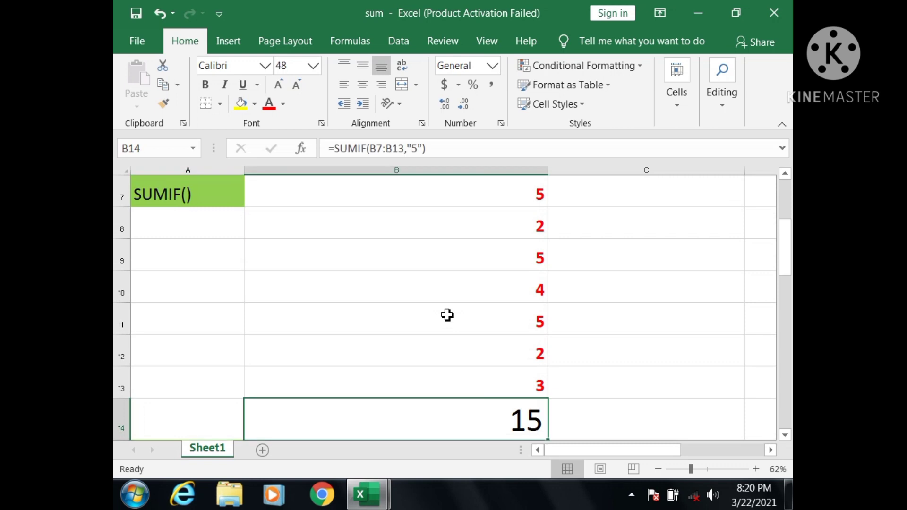
key("Delete")
- Review the SUMIF example numbers in column B from B13 upwards
key("Up")
key("Up")
key("Up")
key("Up")
key("Up")
key("Up")
key("Up")
key("Up")
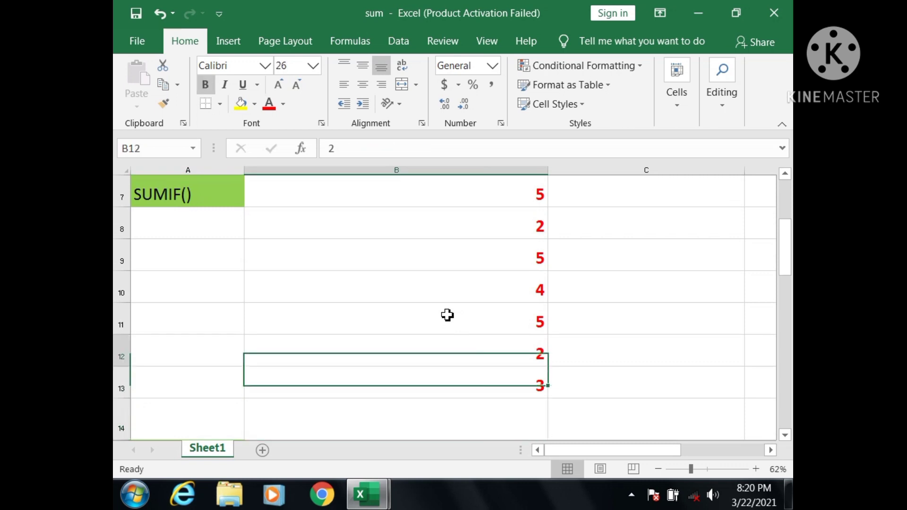
- Go through the SUMIF example numbers from B7 down to the empty result cell B14
key("Down")
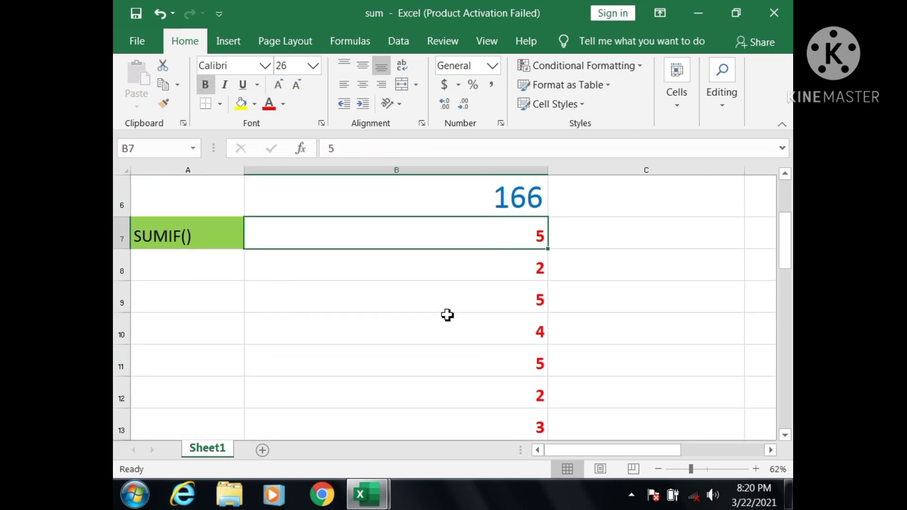
key("Down")
key("Down")
key("Down")
key("Down")
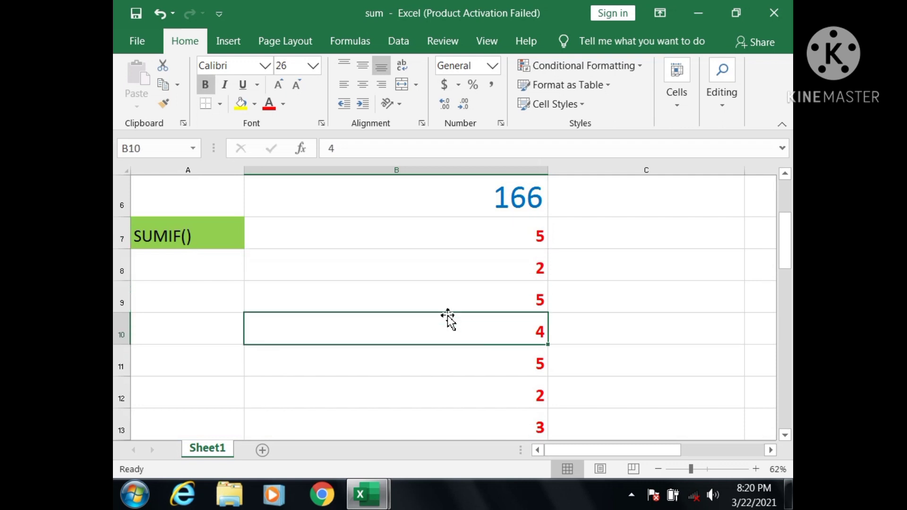
key("Down")
key("Up")
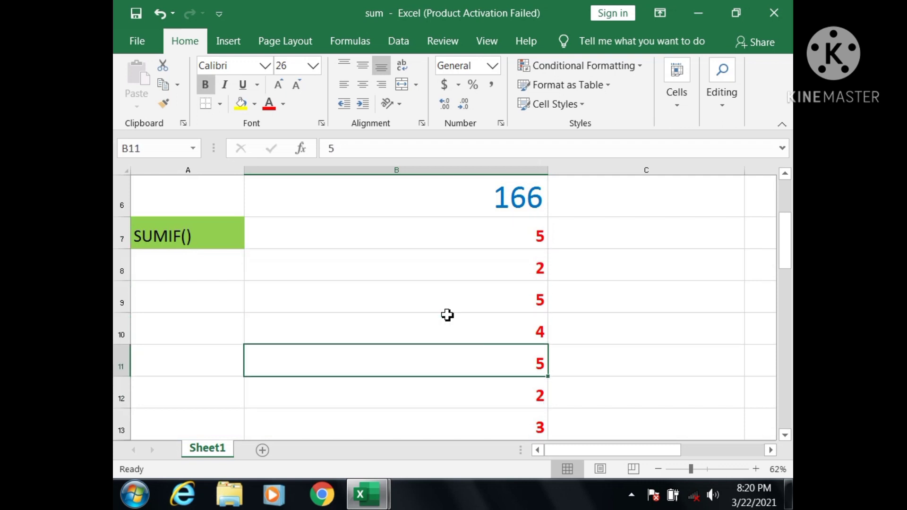
key("Down")
key("Down")
key("Down")
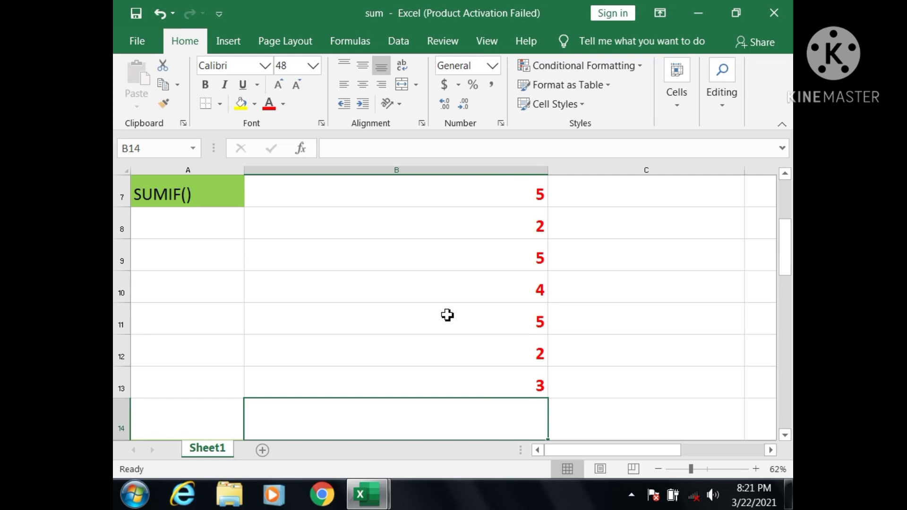
- Enter the formula =SUMIF(B7:B13,"2") in cell B14 to add only the values equal to 2
type("=")
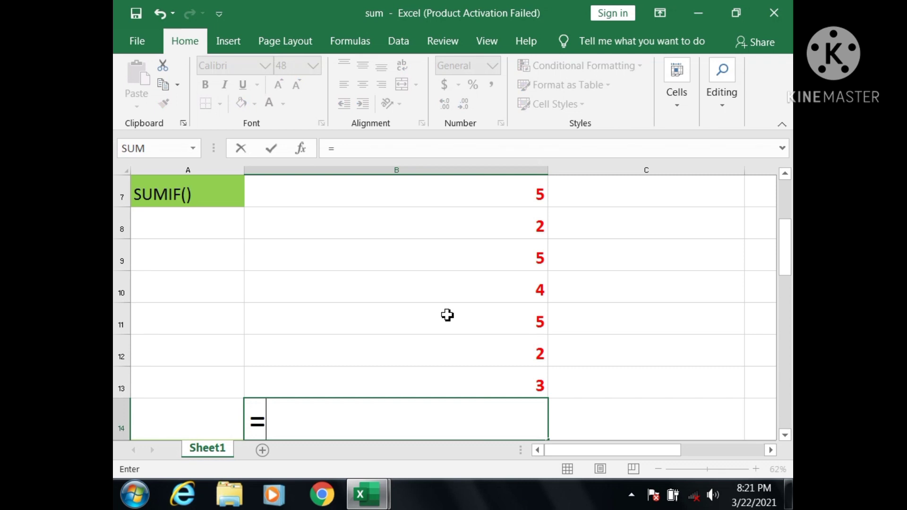
type("SU")
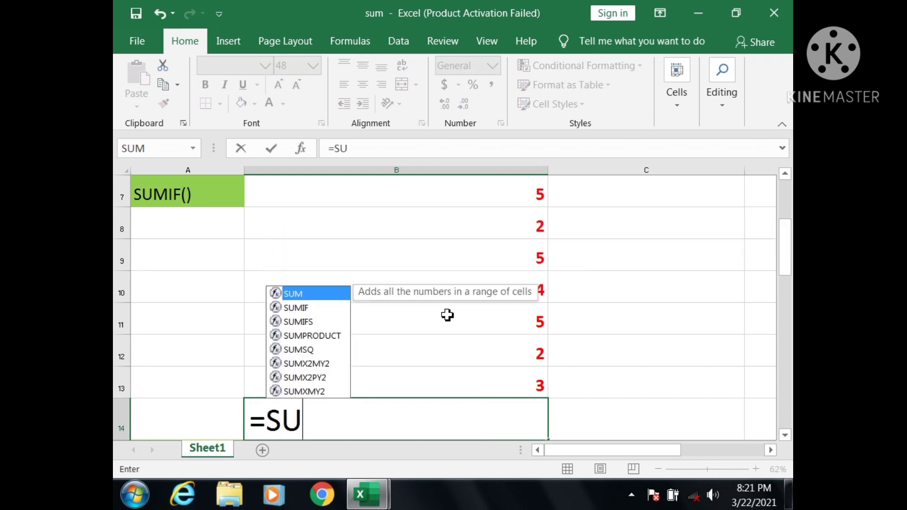
type("MIF")
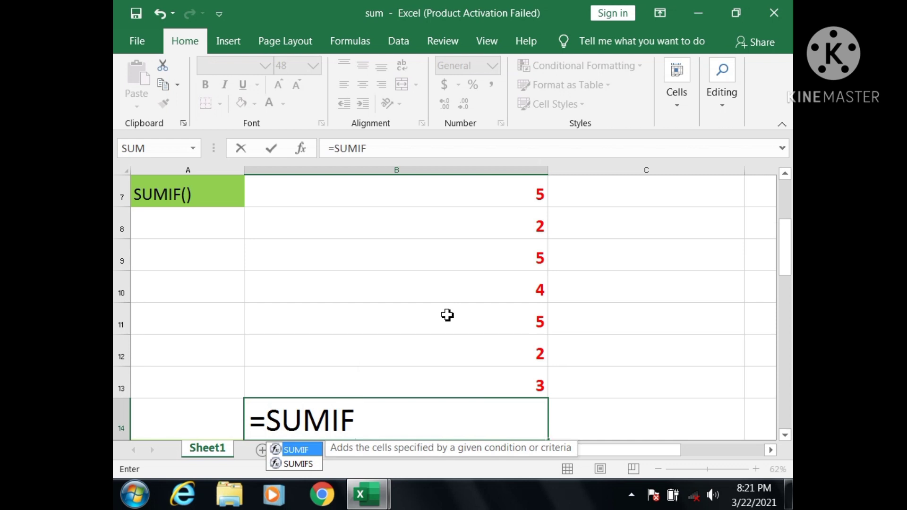
type("(")
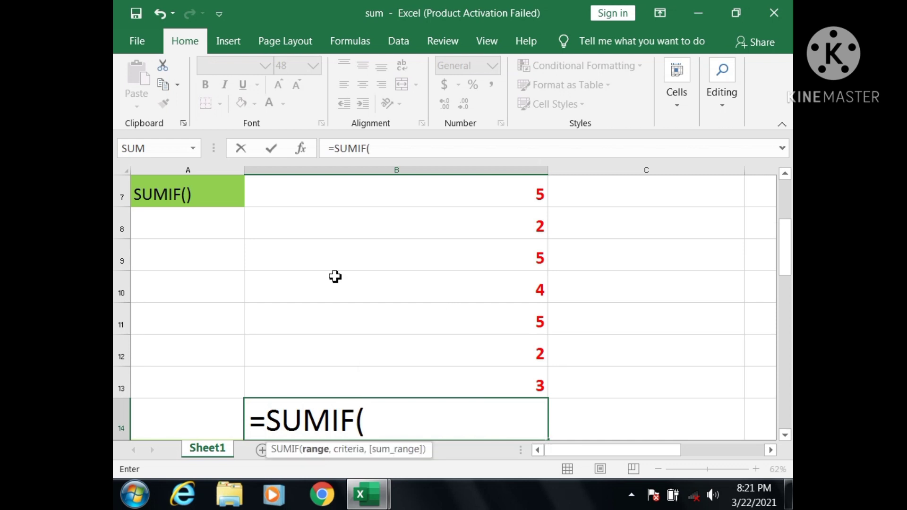
left_click_drag(523, 198, 527, 398)
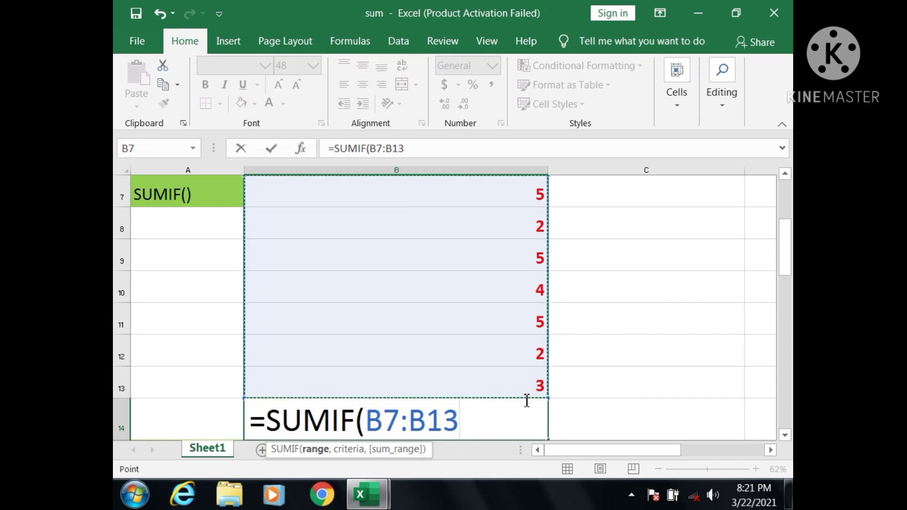
type(",")
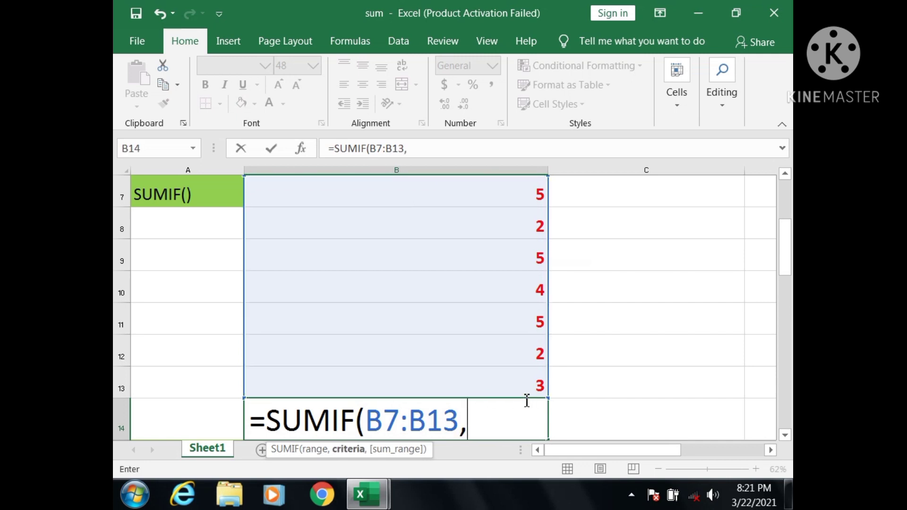
type("\"")
type("2")
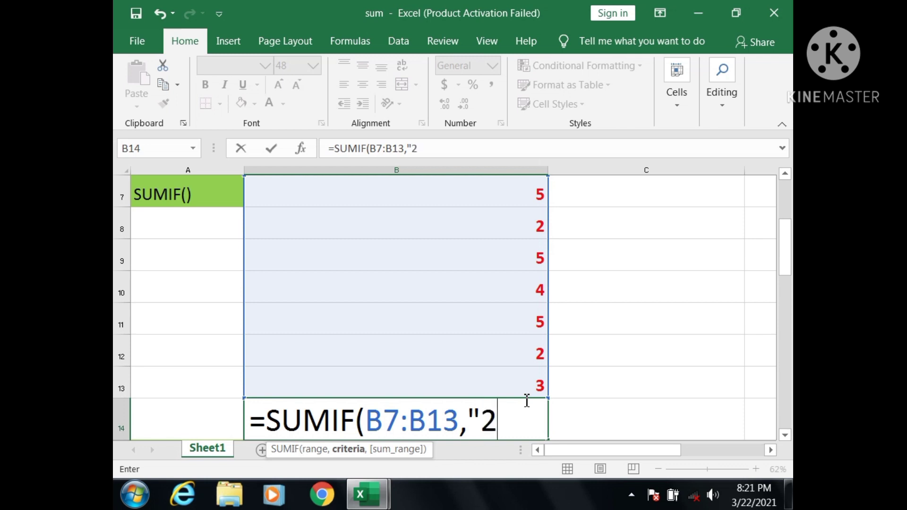
type("\")")
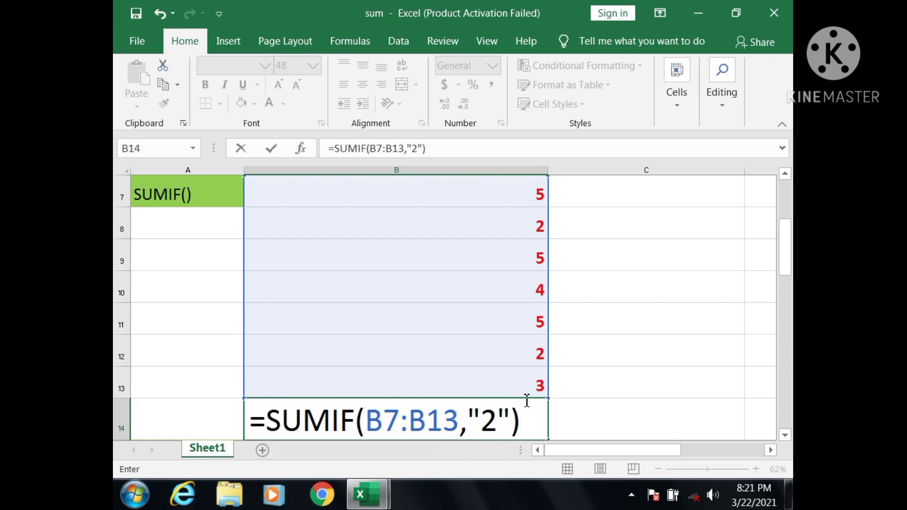
key("Return")
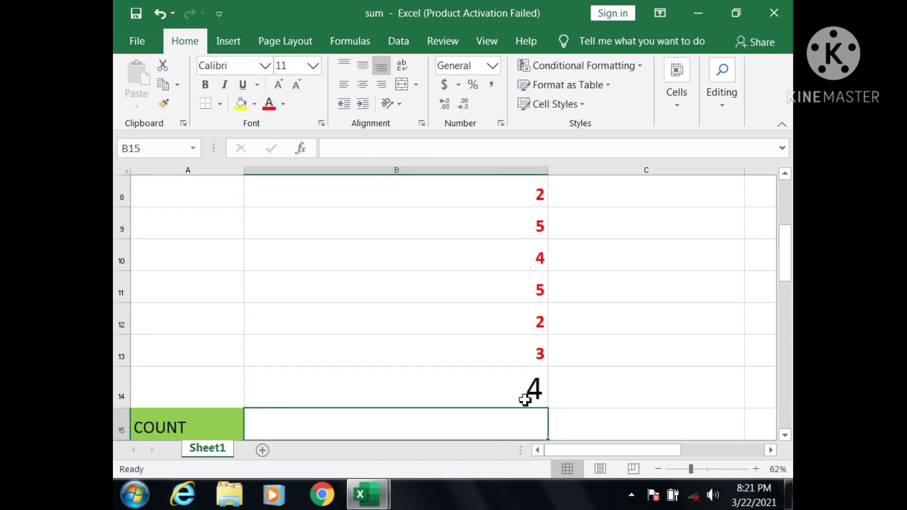
- Compare the numbers in B7:B13 with the SUMIF result and its formula in cell B14
key("Up")
key("Up")
key("Up")
key("Up")
key("Up")
key("Up")
key("Up")
key("Up")
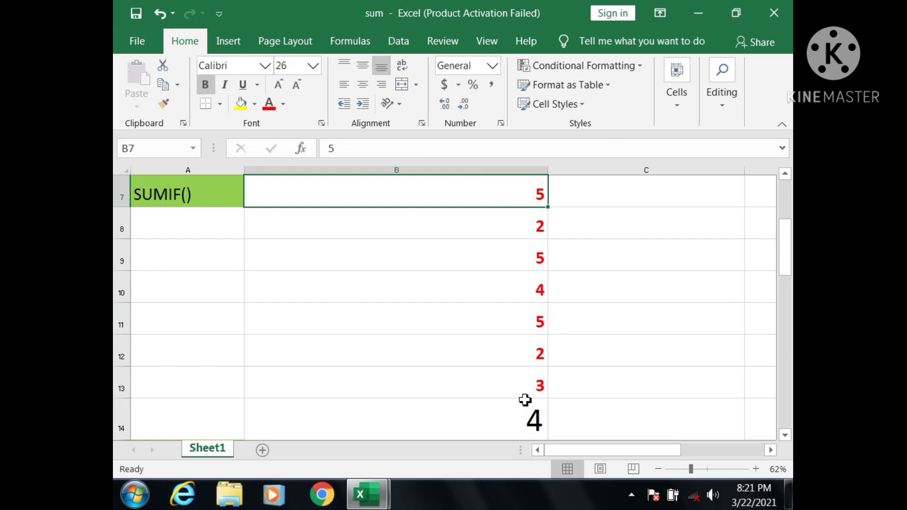
key("Down")
key("Down")
key("Down")
key("Down")
key("Down")
key("Down")
key("Down")
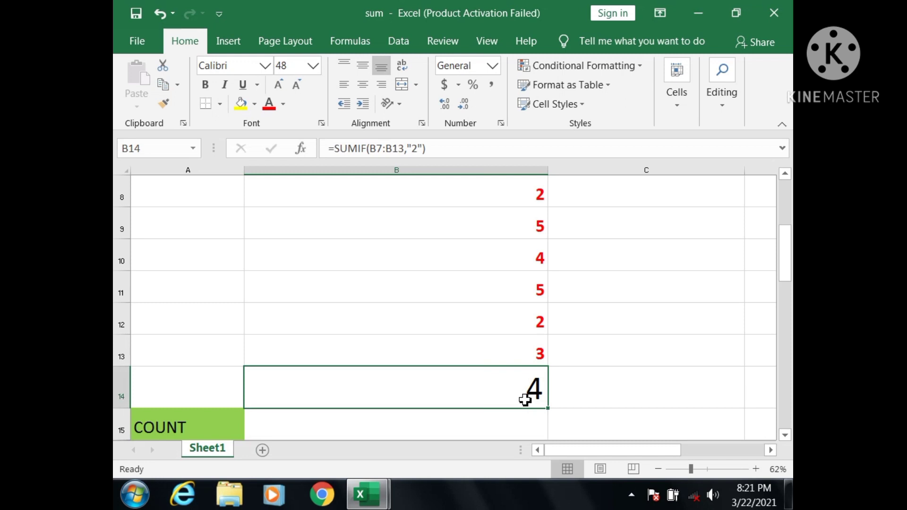
- Examine the COUNT example numbers in column B between B16 and B22
key("Down")
key("Down")
key("Down")
key("Down")
key("Down")
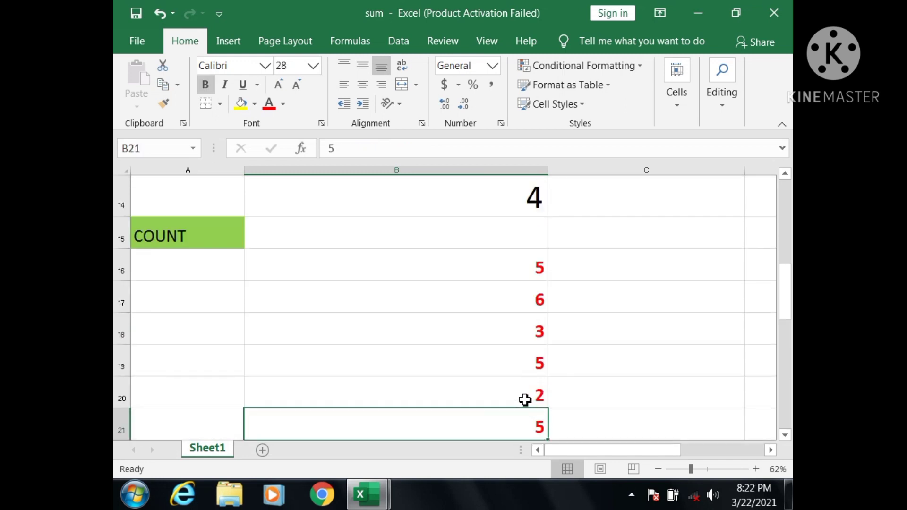
key("Up")
key("Up")
key("Up")
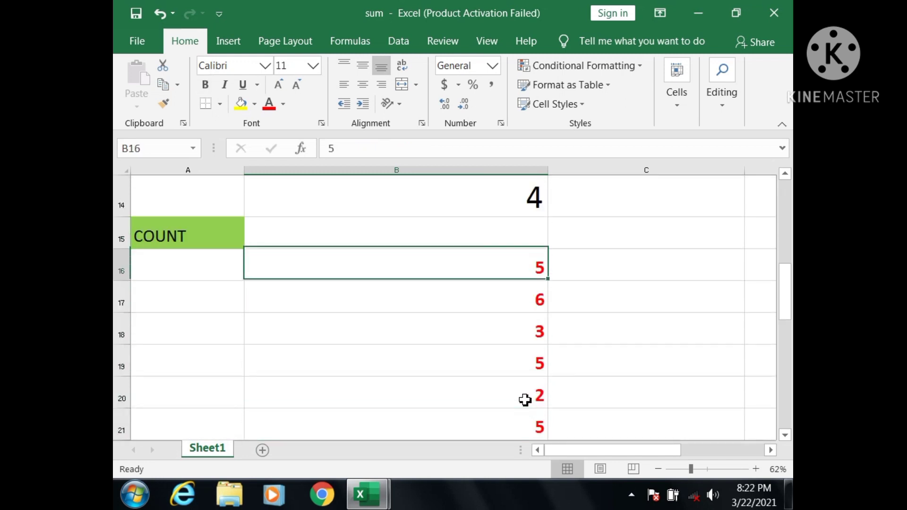
key("Down")
key("Down")
key("Down")
key("Down")
key("Down")
key("Down")
key("Down")
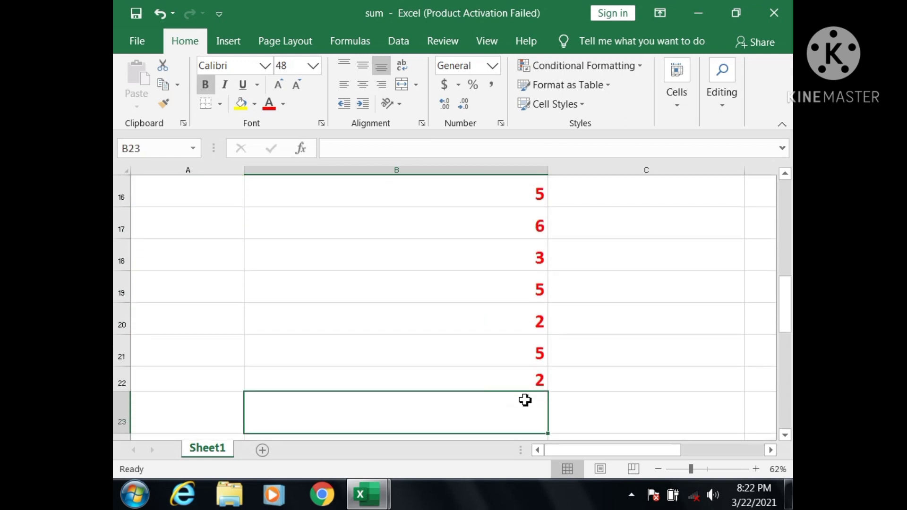
key("Up")
key("Up")
key("Up")
key("Up")
key("Up")
key("Up")
key("Up")
key("Up")
key("Up")
key("Down")
key("Down")
key("Down")
key("Down")
key("Down")
key("Down")
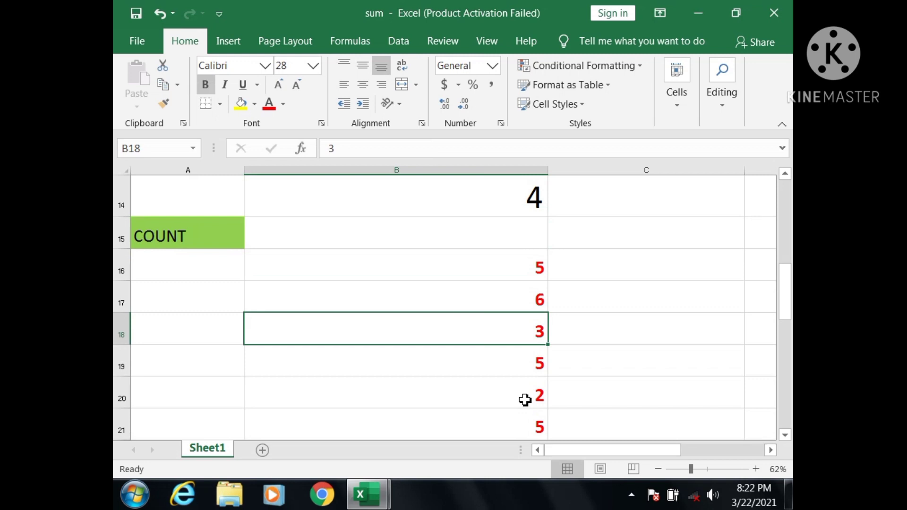
key("Down")
key("Down")
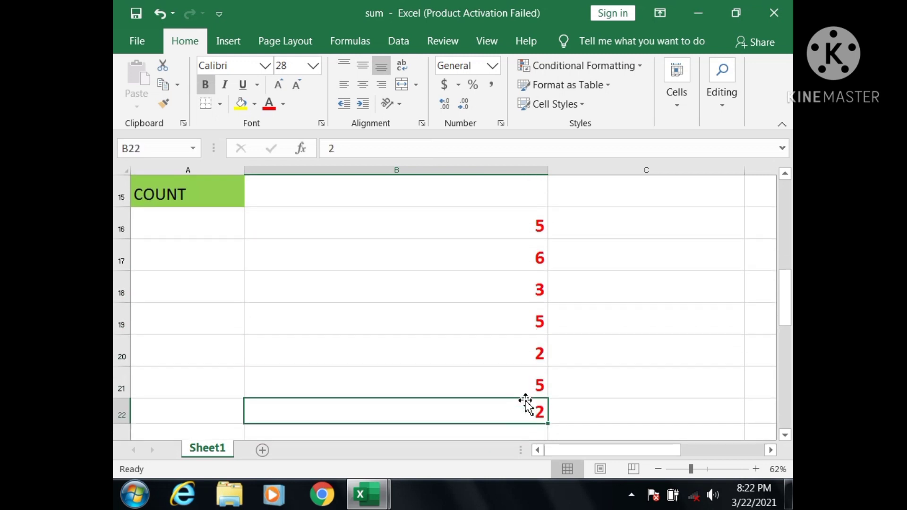
- Replace the value in cell B22 with the formula =COUNT(B16:B21)
key("Delete")
type("=cOUNT")
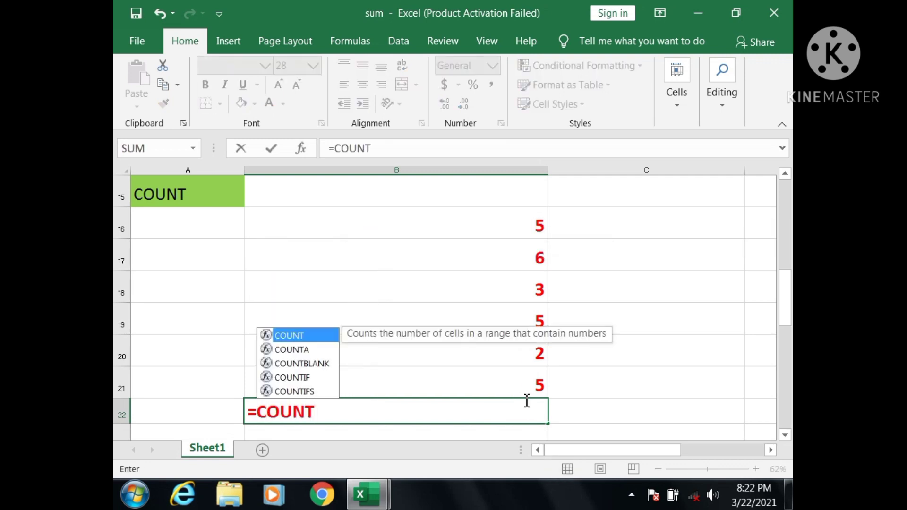
type("(")
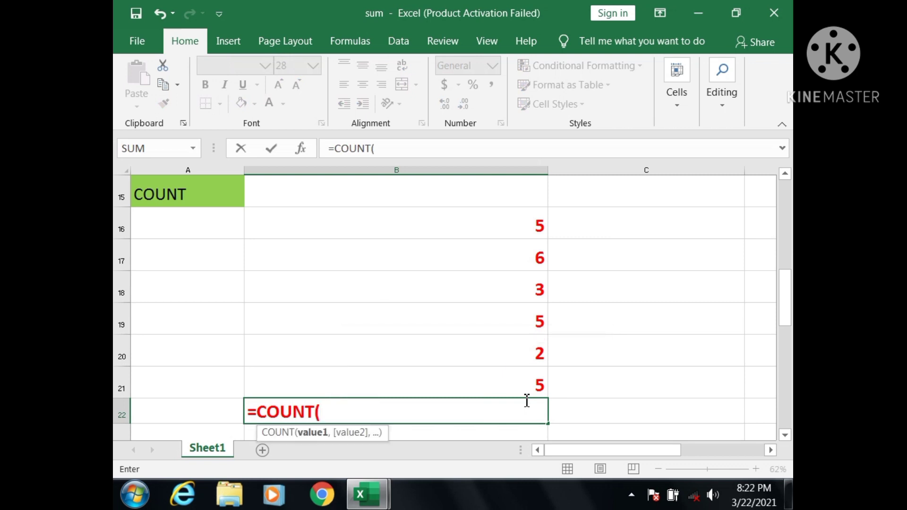
left_click_drag(524, 224, 522, 388)
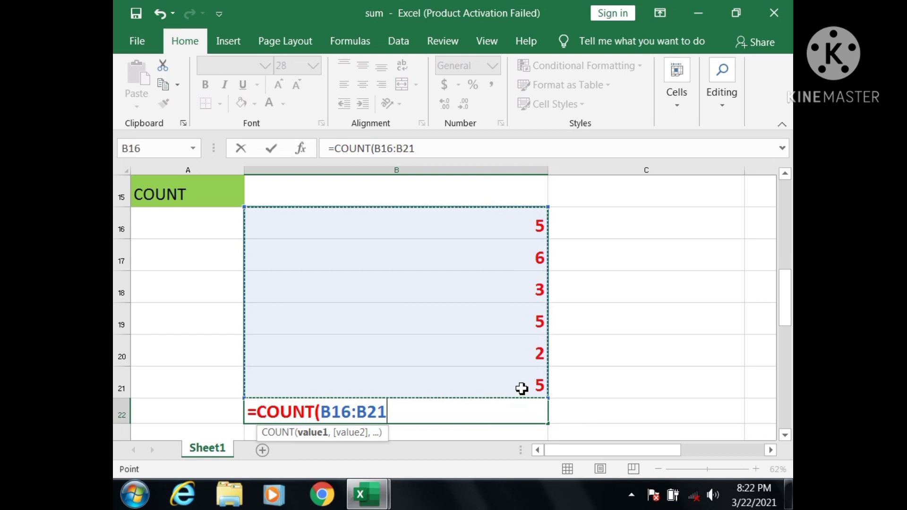
type(")")
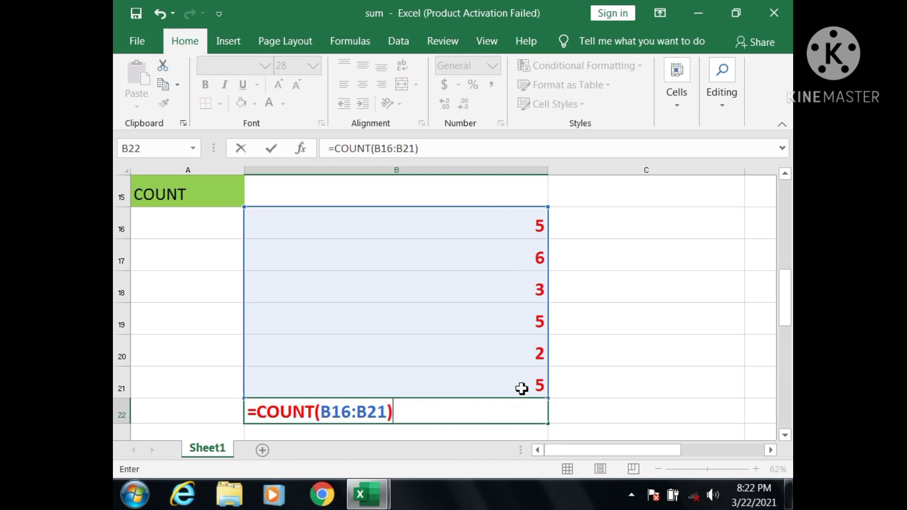
key("Return")
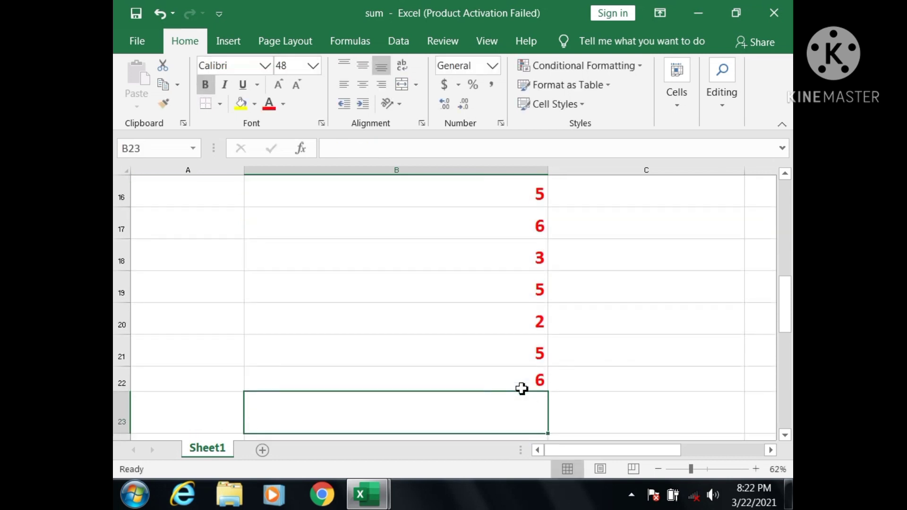
- Check the numbers in B16:B21 one by one against the COUNT result in cell B22
key("Up")
key("Up")
key("Up")
key("Up")
key("Up")
key("Up")
key("Up")
key("Up")
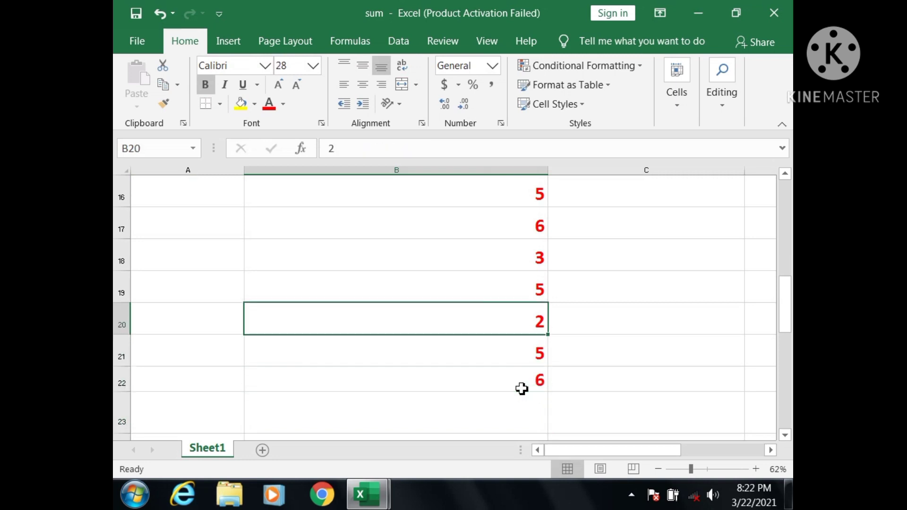
key("Down")
key("Down")
key("Down")
key("Down")
key("Down")
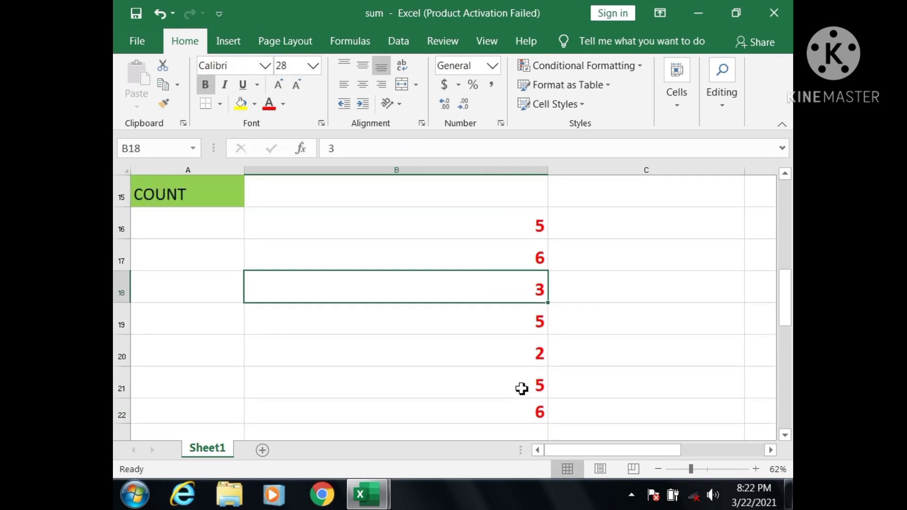
key("Up")
key("Up")
key("Up")
key("Up")
key("Up")
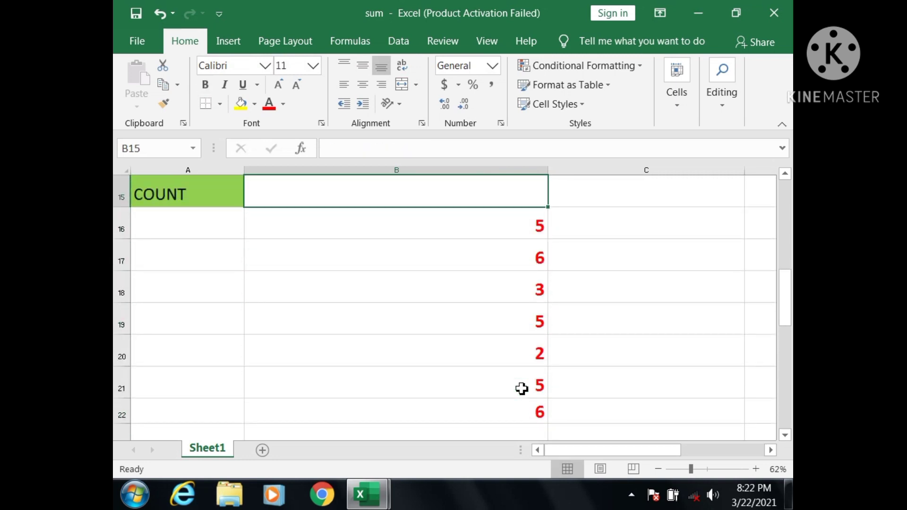
key("Down")
key("Down")
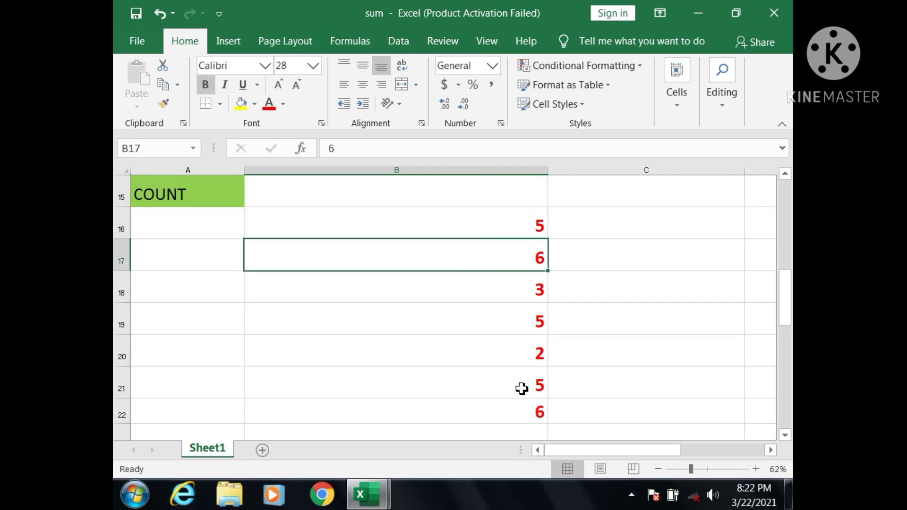
key("Down")
key("Down")
key("Down")
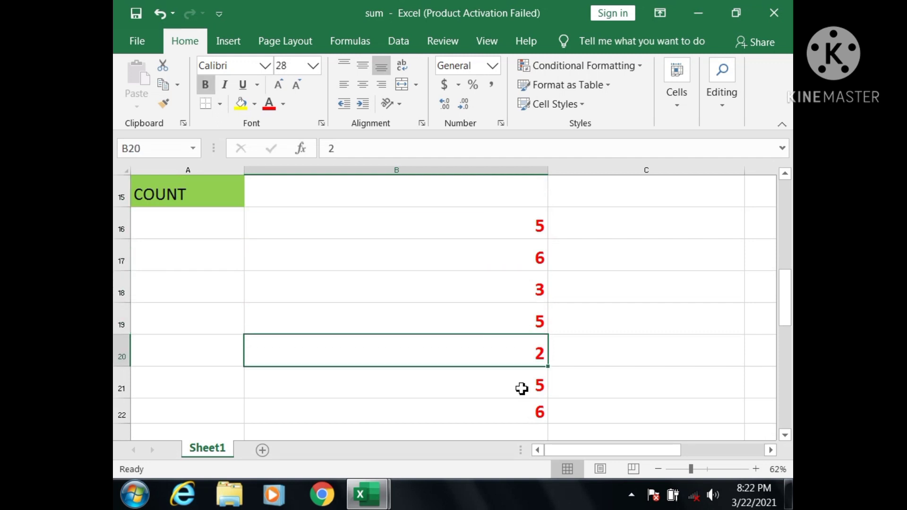
key("Down")
key("Down")
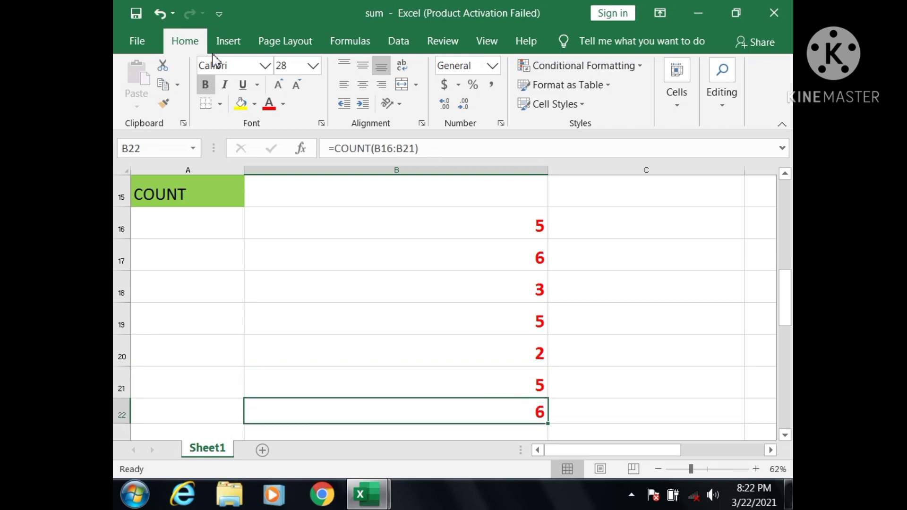
- Highlight the COUNT result cell B22 with a yellow fill
left_click(240, 104)
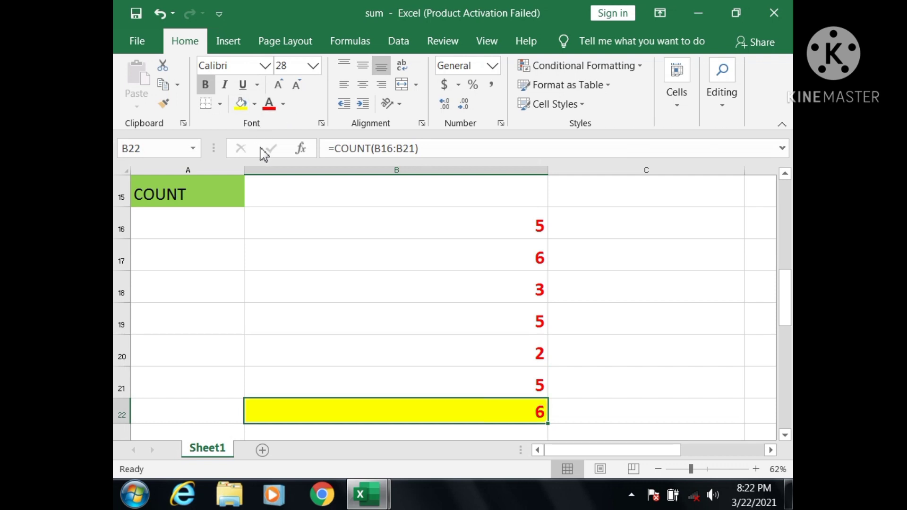
left_click(584, 418)
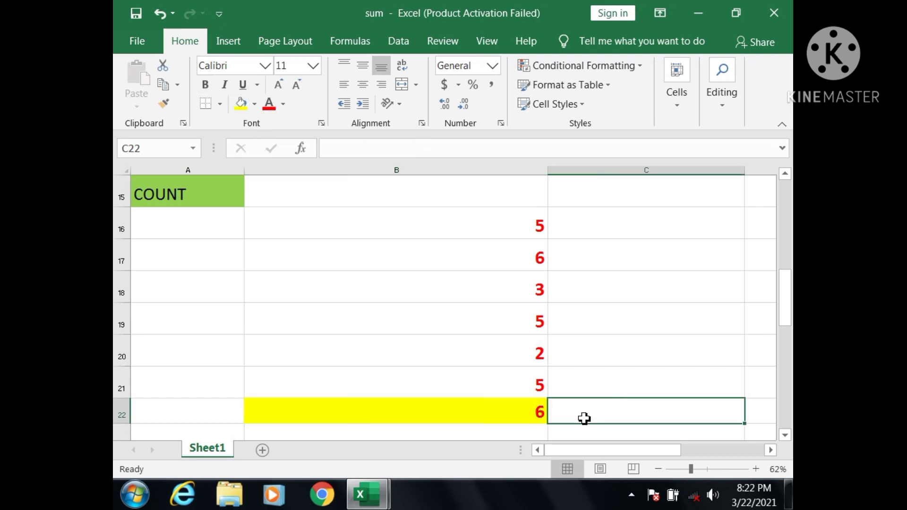
- Clear the yellow result cell B22 and re-enter the formula =COUNT(B16:B21) in it
left_click(540, 412)
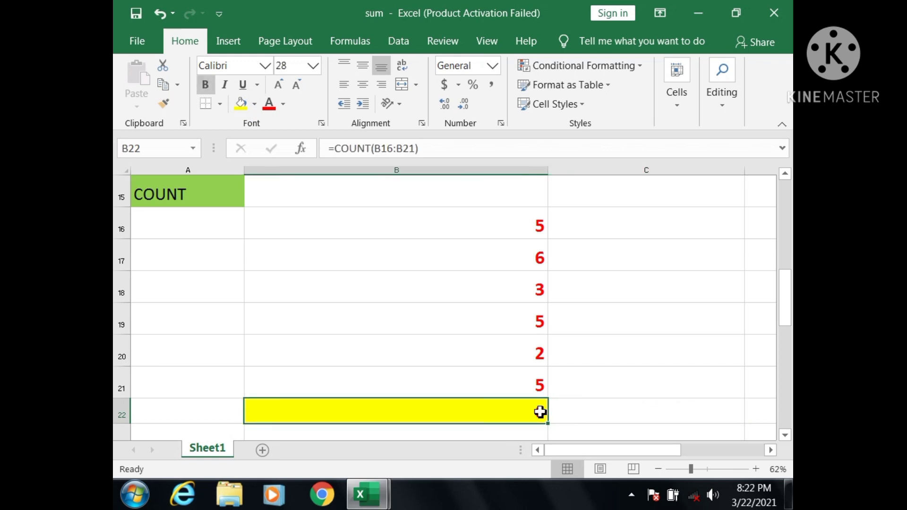
key("Delete")
type("=")
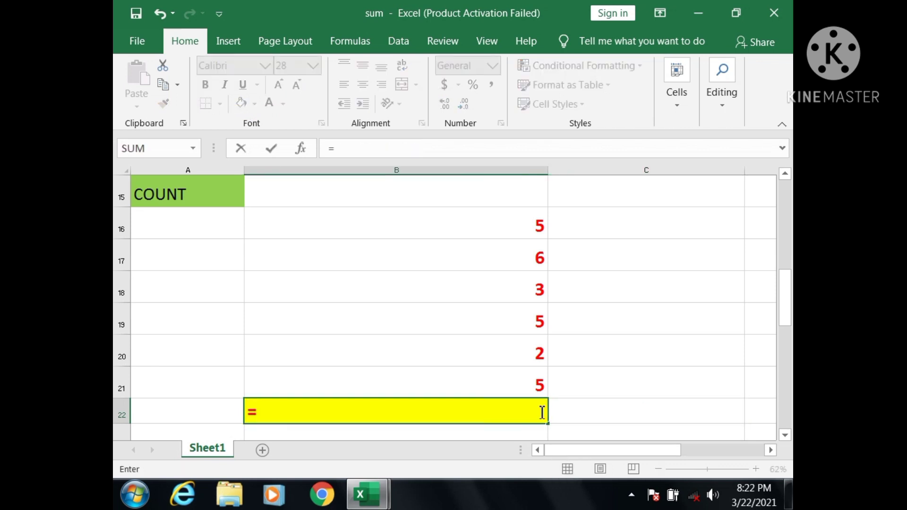
type("CONT")
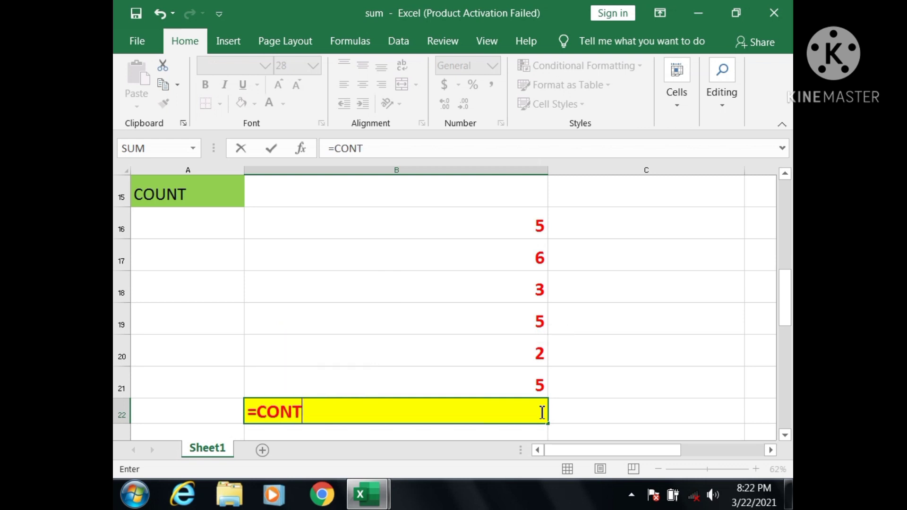
key("BackSpace")
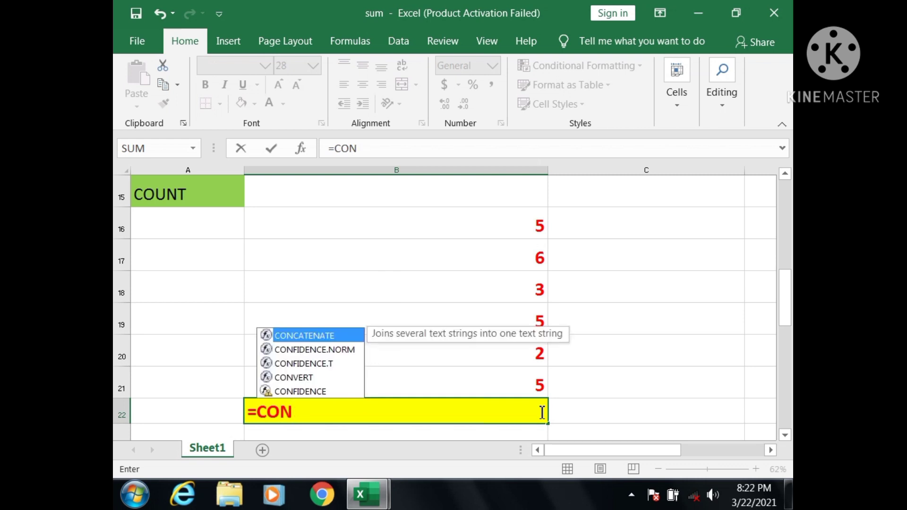
key("BackSpace")
key("BackSpace")
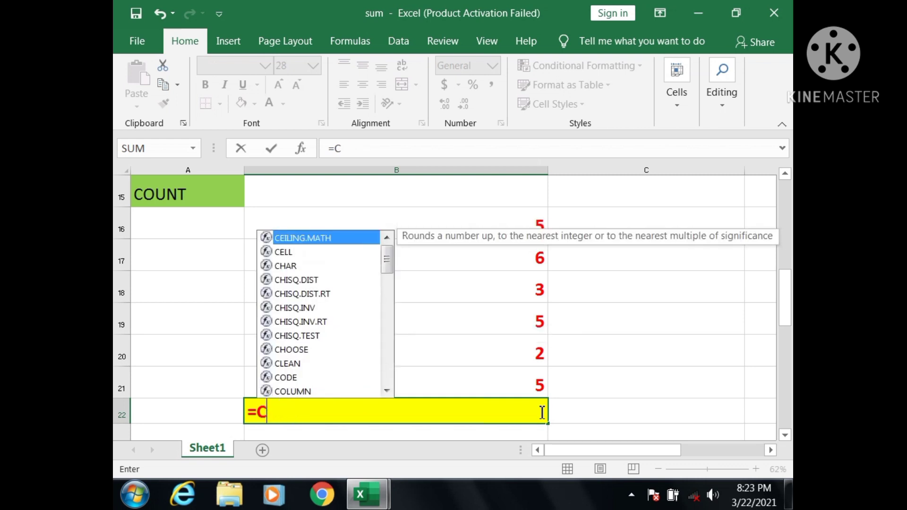
type("O")
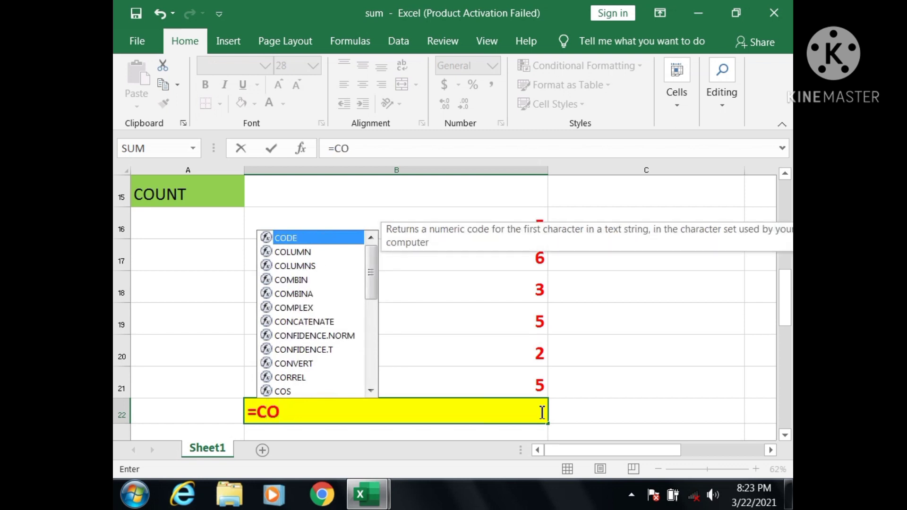
type("UNT")
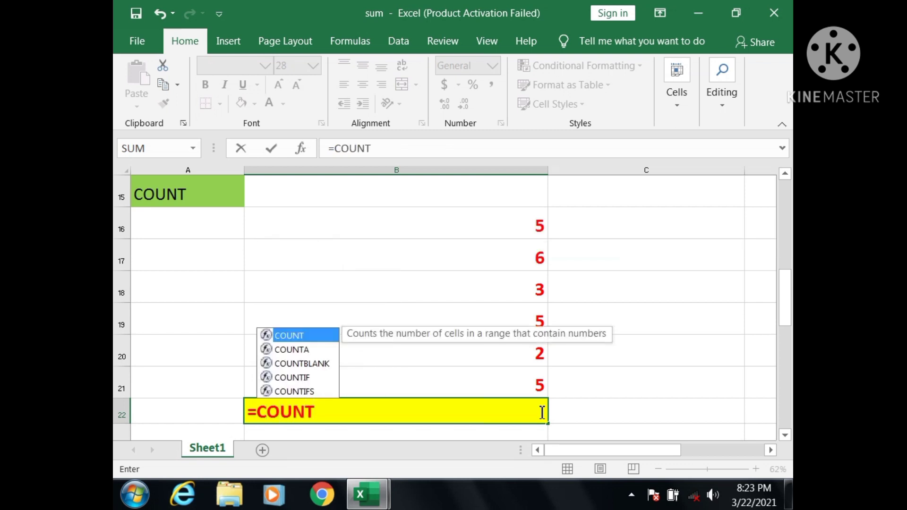
type("(")
left_click_drag(490, 225, 501, 380)
type(")")
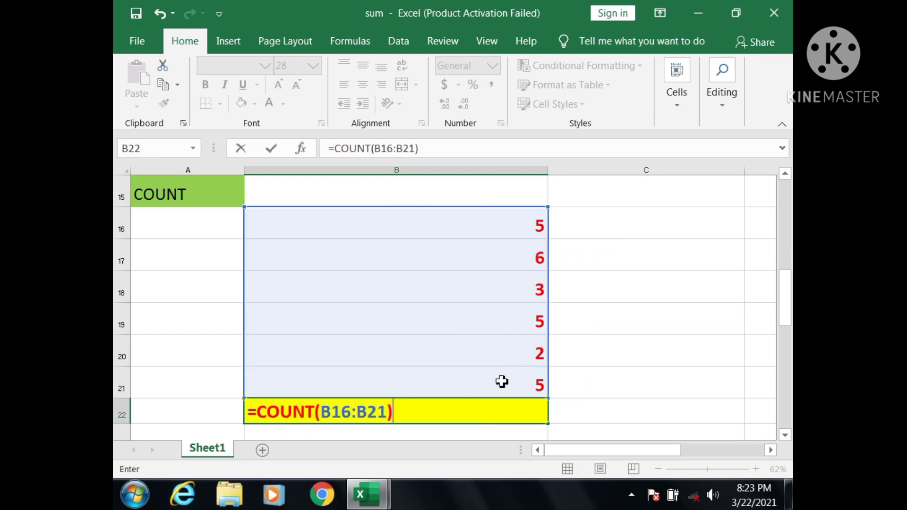
key("Return")
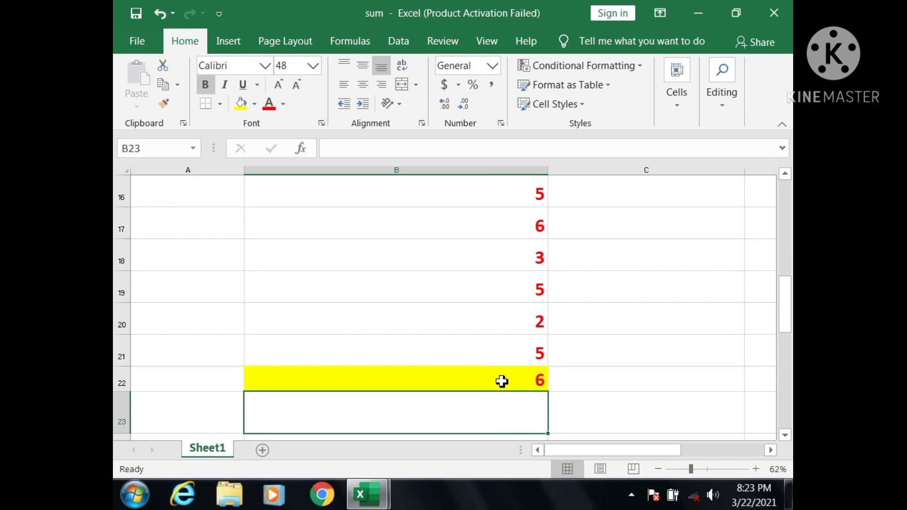
- Review the COUNT formula in cell B22 and step back up through the numbers above it in column B
left_click(501, 382)
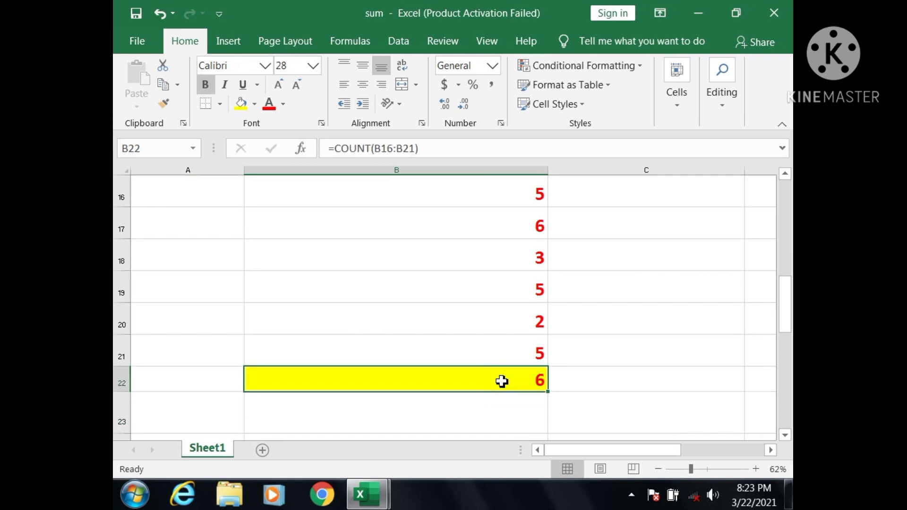
key("Up")
key("Up")
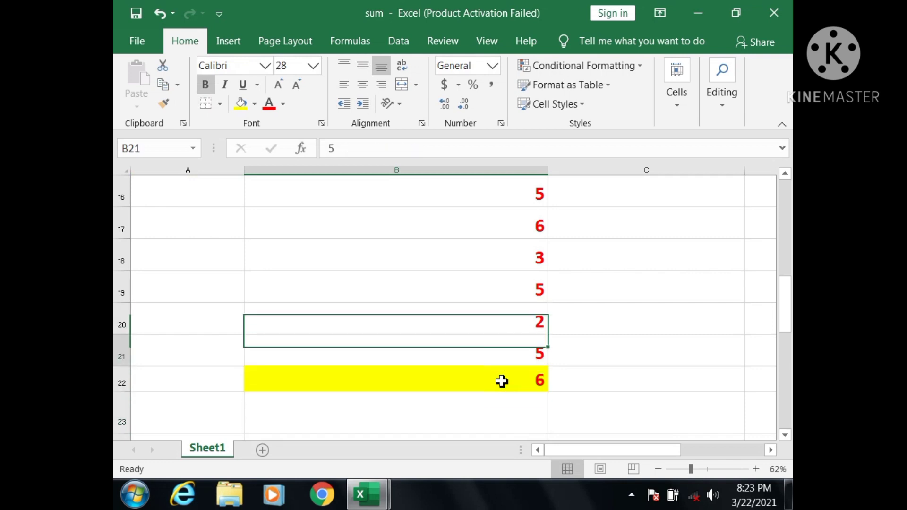